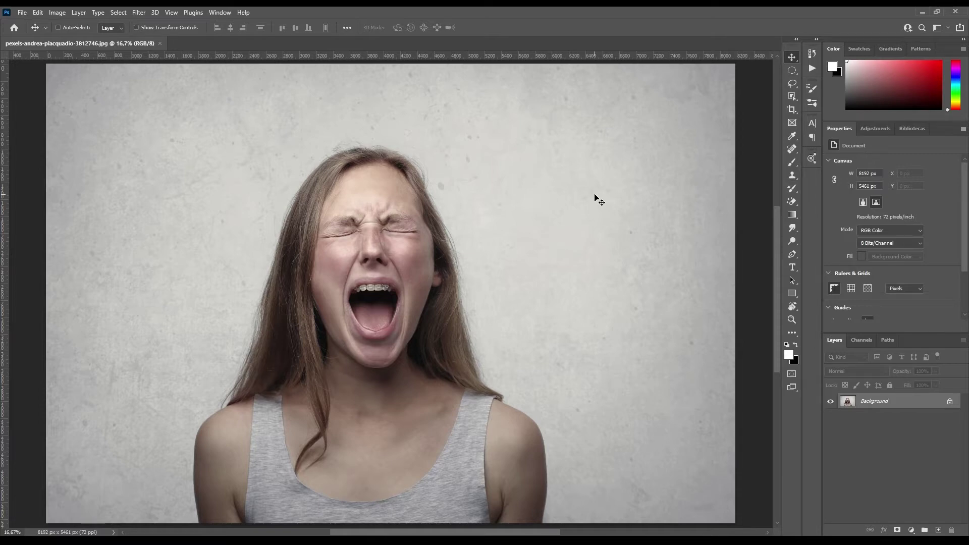
Use the Object Selection tool's Select Subject to select the screaming woman automatically.
{"action": "left_click", "coordinate": [790, 95]}
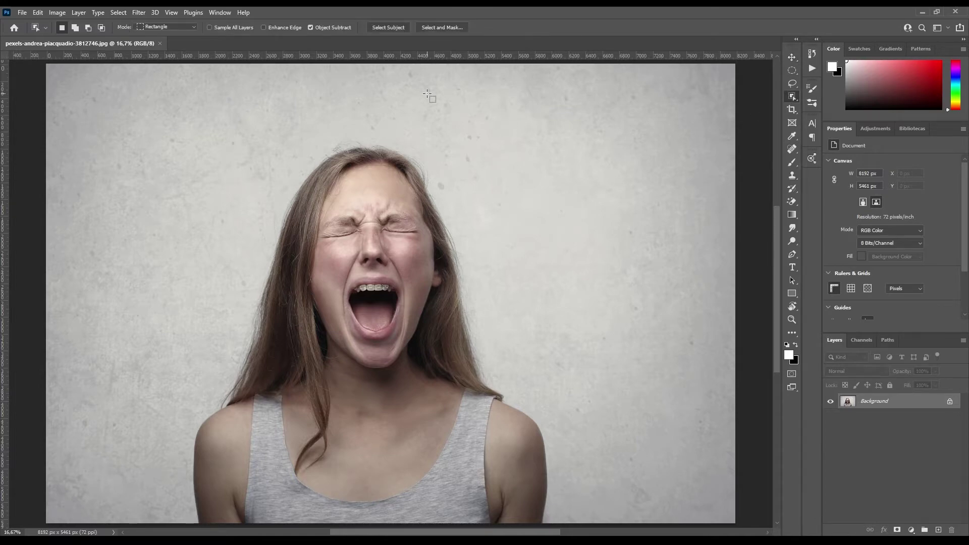
{"action": "left_click", "coordinate": [392, 28]}
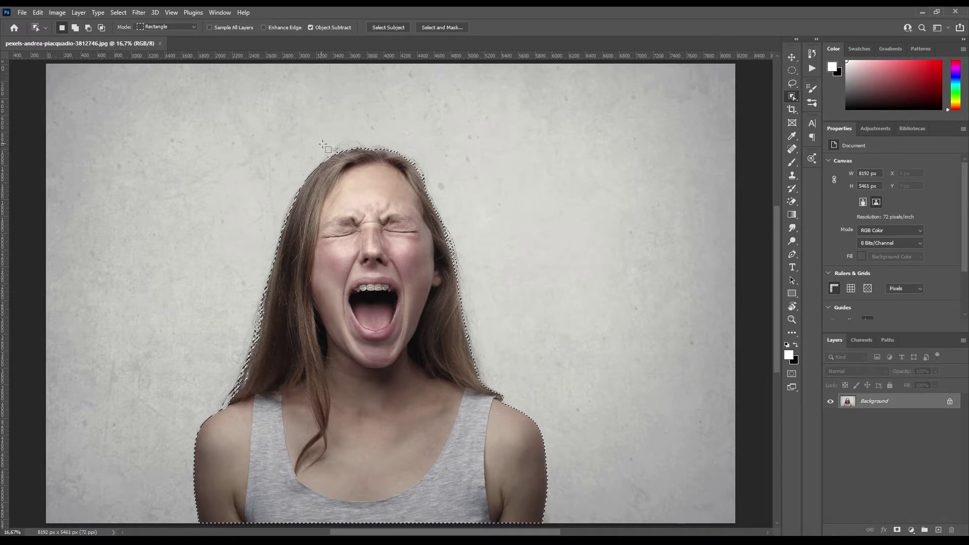
In Select and Mask, brush-refine the hair edges along the left side and top of the head.
{"action": "left_click", "coordinate": [451, 27]}
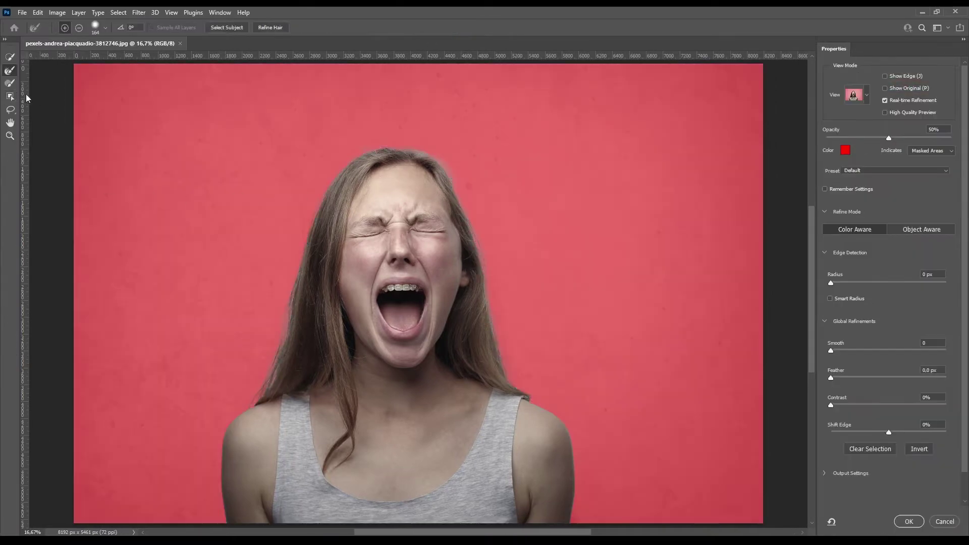
{"action": "scroll", "coordinate": [397, 123], "scroll_direction": "up", "scroll_amount": 2}
{"action": "scroll", "coordinate": [384, 147], "scroll_direction": "up", "scroll_amount": 3}
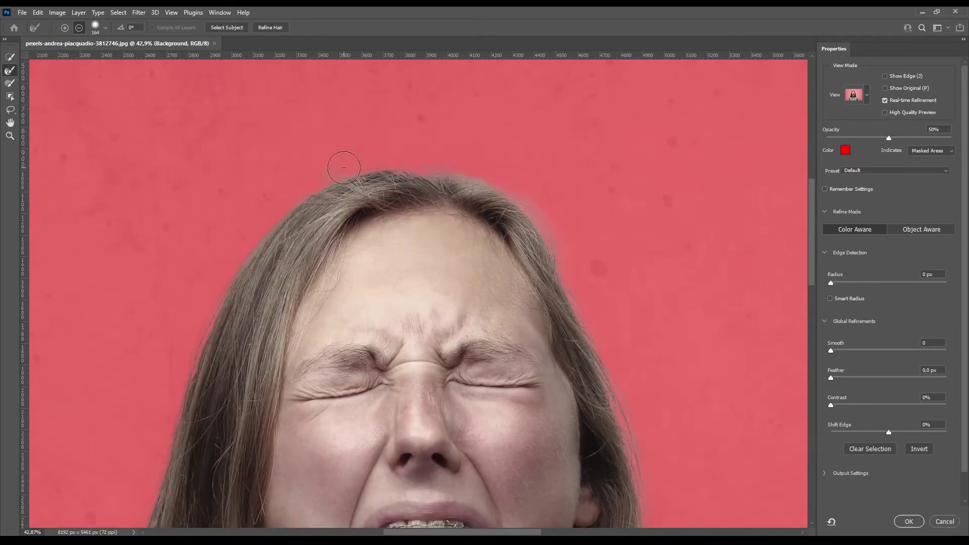
{"action": "left_click_drag", "start_coordinate": [381, 147], "coordinate": [146, 456]}
{"action": "left_click_drag", "start_coordinate": [190, 395], "coordinate": [426, 131]}
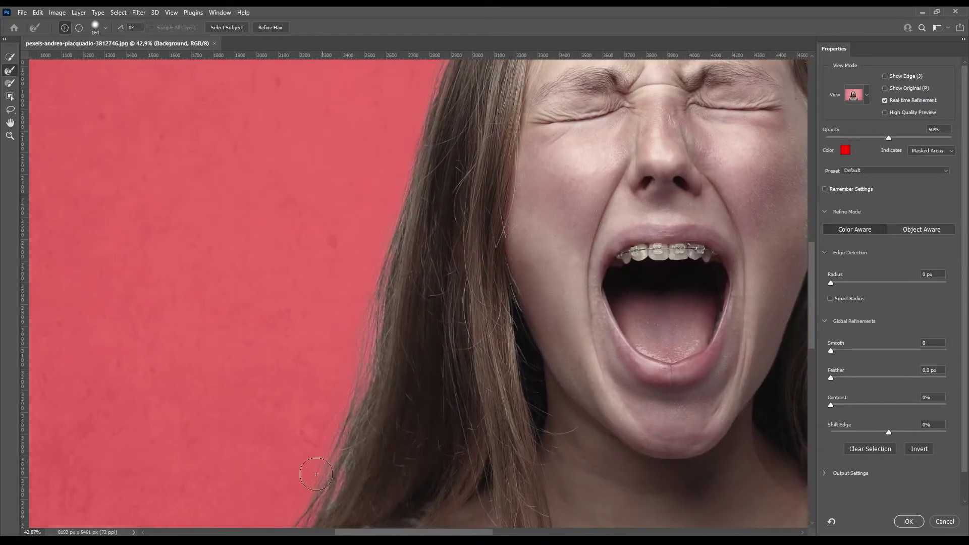
{"action": "left_click_drag", "start_coordinate": [387, 157], "coordinate": [281, 518]}
{"action": "left_click_drag", "start_coordinate": [627, 176], "coordinate": [228, 393]}
{"action": "mouse_move", "coordinate": [216, 78]}
{"action": "left_mouse_down"}
{"action": "mouse_move", "coordinate": [413, 199]}
{"action": "mouse_move", "coordinate": [339, 146]}
{"action": "left_mouse_up"}
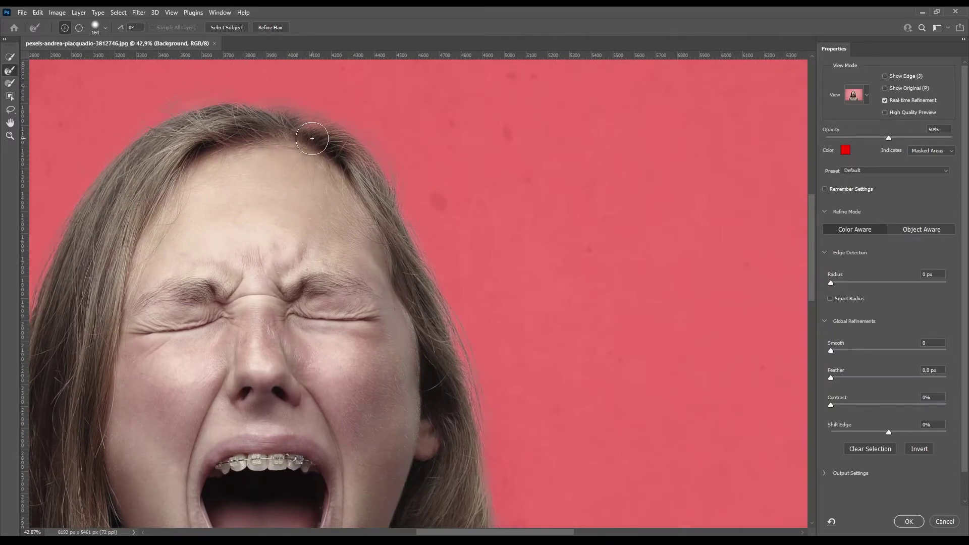
{"action": "mouse_move", "coordinate": [339, 147]}
{"action": "left_mouse_down"}
{"action": "mouse_move", "coordinate": [289, 89]}
{"action": "mouse_move", "coordinate": [368, 110]}
{"action": "mouse_move", "coordinate": [482, 347]}
{"action": "left_mouse_up"}
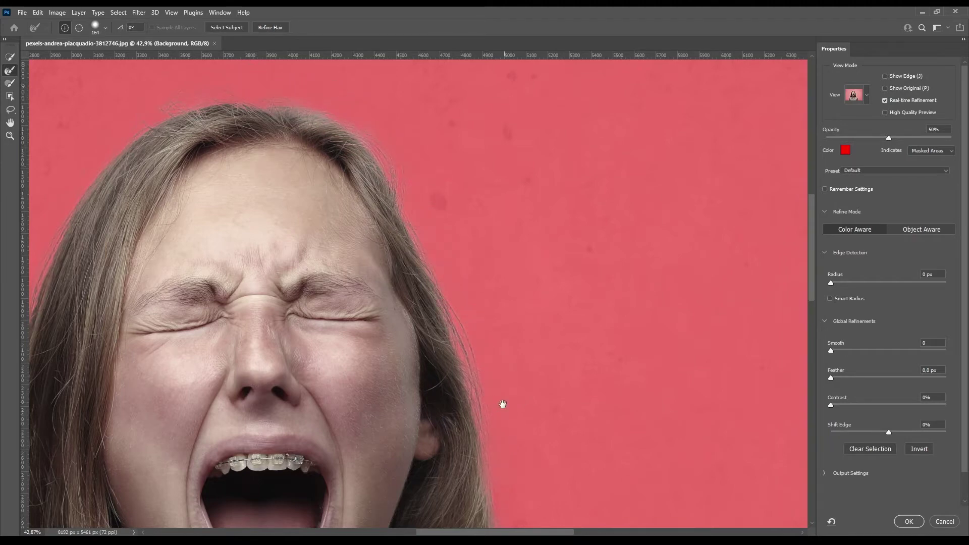
{"action": "mouse_move", "coordinate": [502, 403]}
{"action": "left_mouse_down"}
{"action": "mouse_move", "coordinate": [444, 217]}
{"action": "mouse_move", "coordinate": [399, 182]}
{"action": "mouse_move", "coordinate": [445, 263]}
{"action": "mouse_move", "coordinate": [480, 418]}
{"action": "left_mouse_up"}
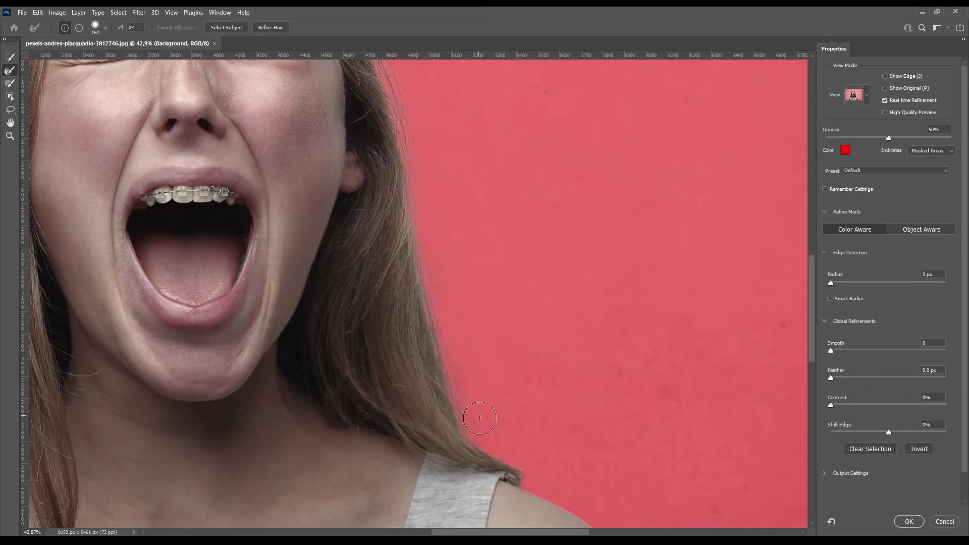
{"action": "left_click", "coordinate": [908, 521]}
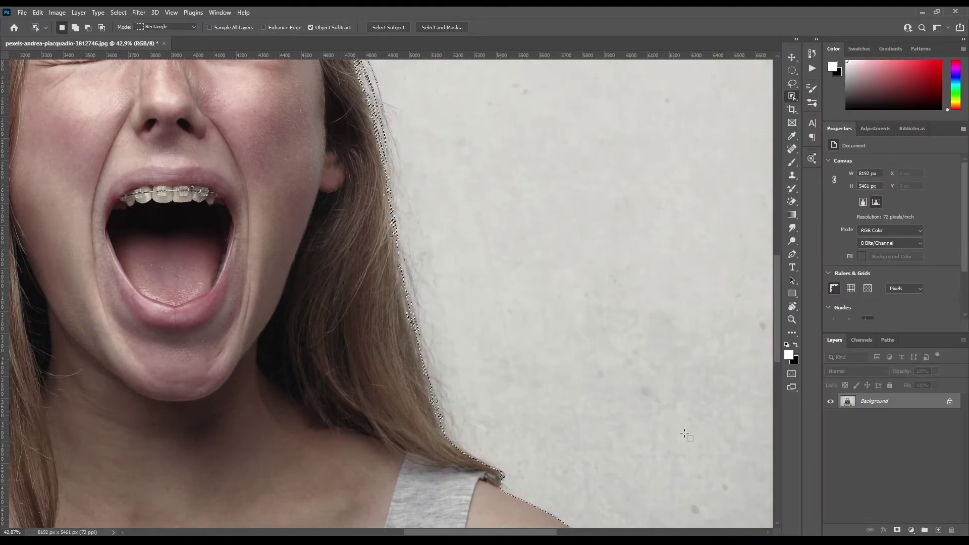
Copy the selected woman onto a new Layer 1 with Ctrl+J.
{"action": "scroll", "coordinate": [418, 262], "scroll_direction": "down", "scroll_amount": 3}
{"action": "scroll", "coordinate": [345, 250], "scroll_direction": "up", "scroll_amount": 1}
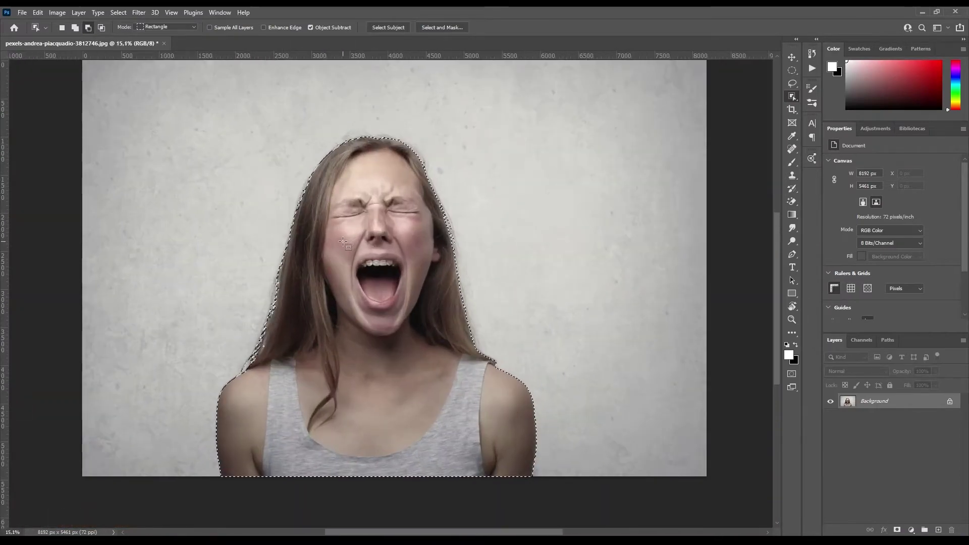
{"action": "scroll", "coordinate": [344, 250], "scroll_direction": "up", "scroll_amount": 1}
{"action": "scroll", "coordinate": [362, 250], "scroll_direction": "down", "scroll_amount": 1}
{"action": "scroll", "coordinate": [383, 289], "scroll_direction": "up", "scroll_amount": 1}
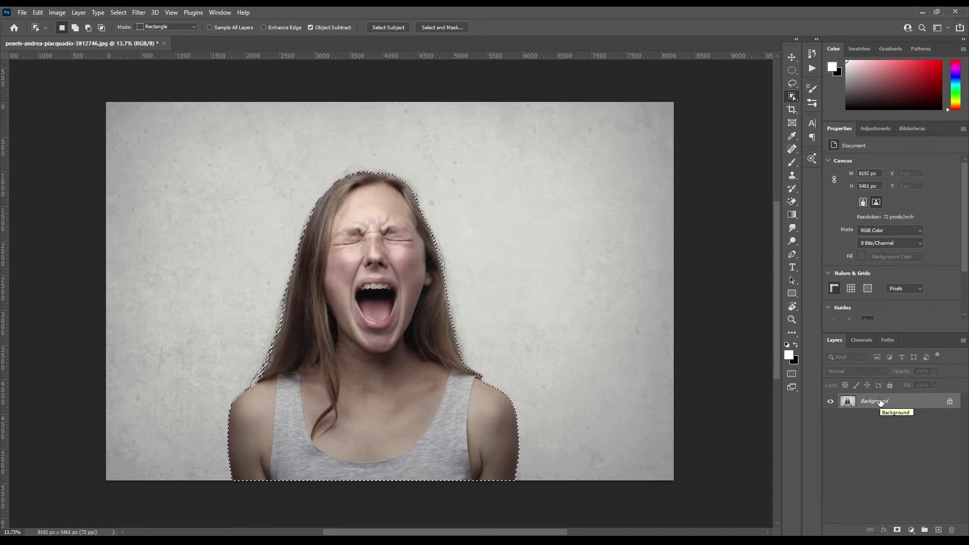
{"action": "left_click_drag", "start_coordinate": [881, 402], "coordinate": [880, 400]}
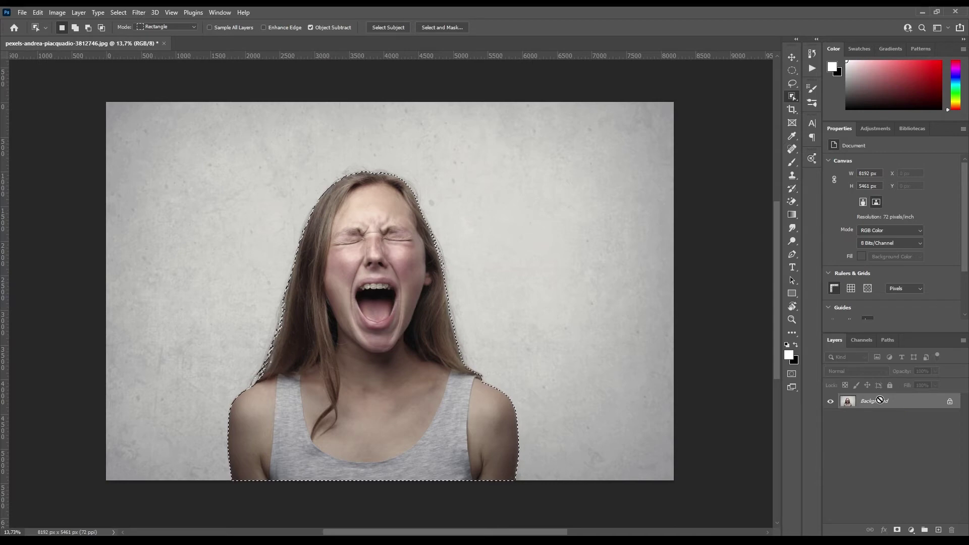
{"action": "key", "text": "ctrl+j"}
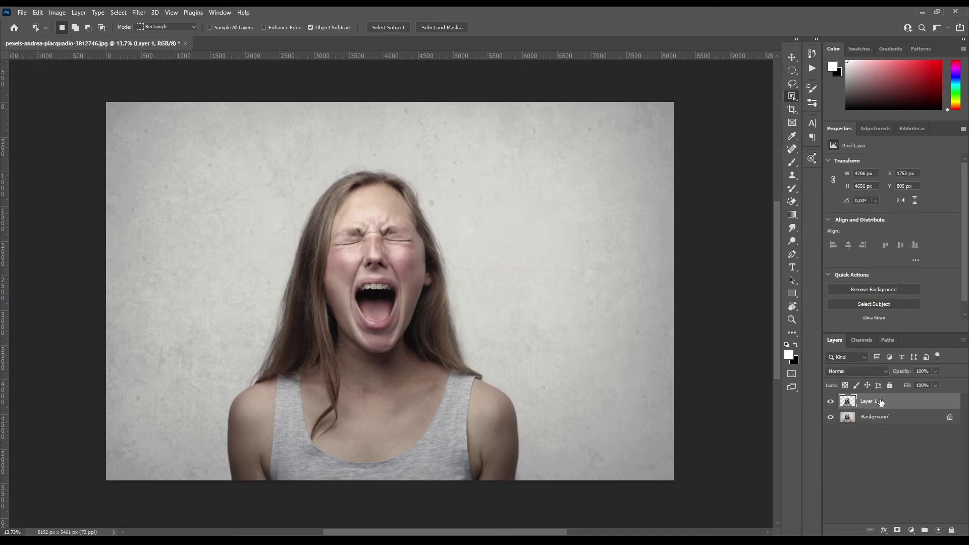
Unlock the Background layer so it becomes Layer 0.
{"action": "key", "text": "v"}
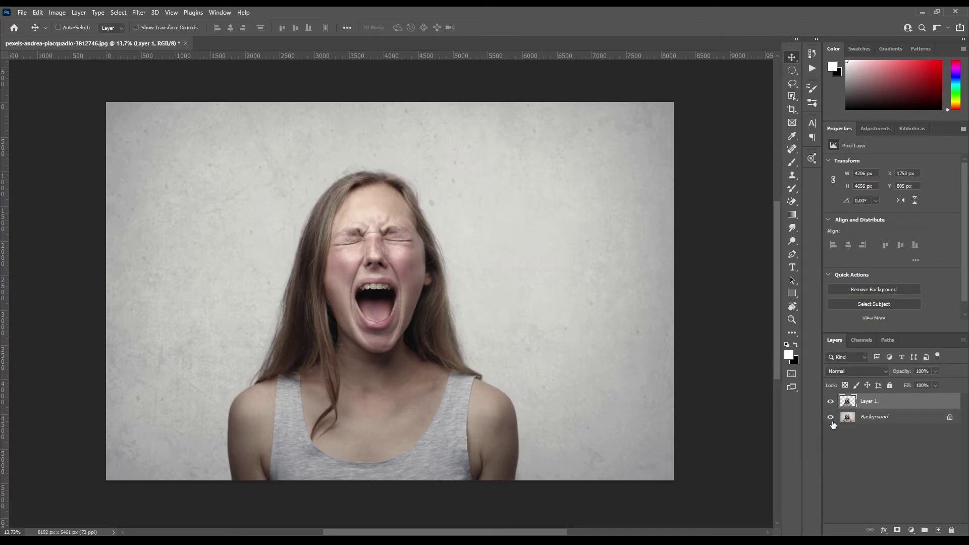
{"action": "left_click", "coordinate": [953, 423]}
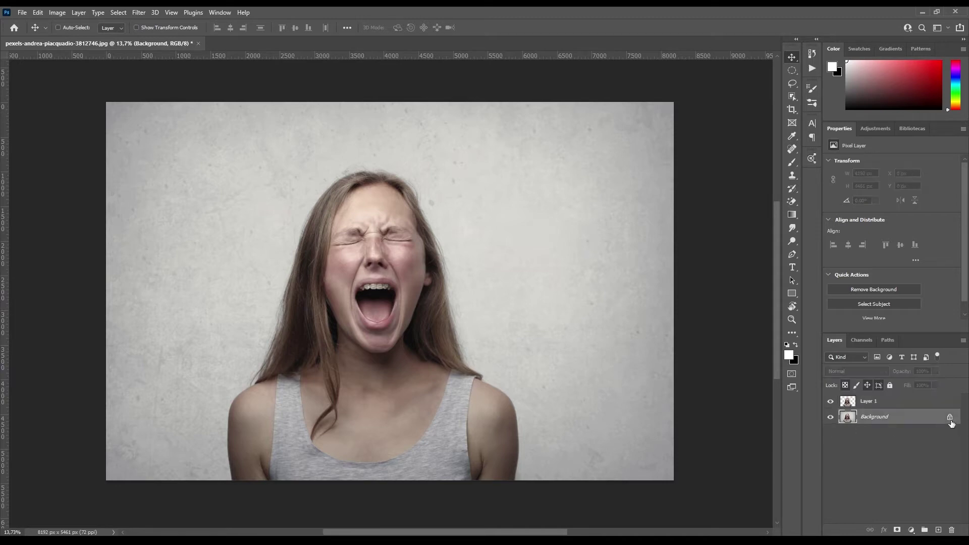
{"action": "left_click", "coordinate": [950, 420]}
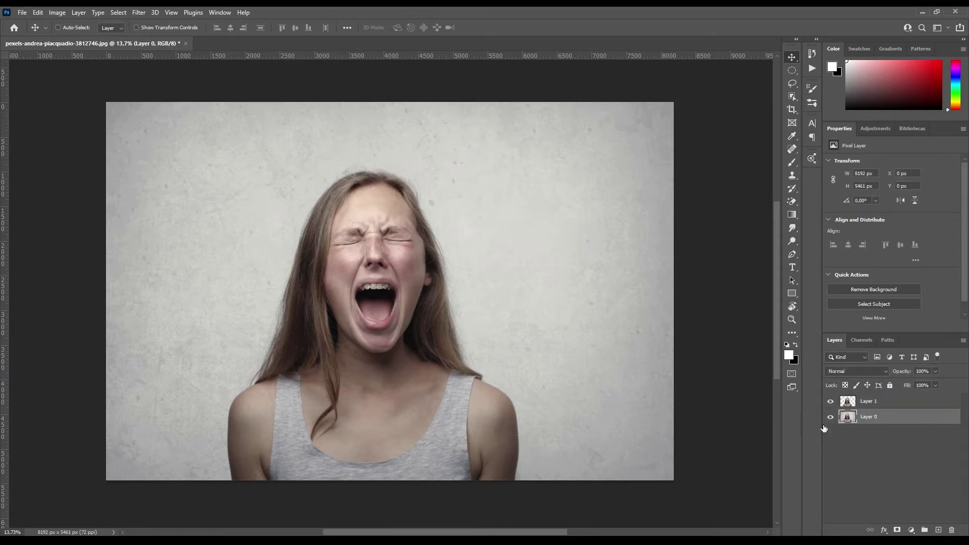
Preview the layers and leave Layer 0 active with Layer 1 hidden.
{"action": "left_click", "coordinate": [830, 416]}
{"action": "left_click", "coordinate": [879, 404]}
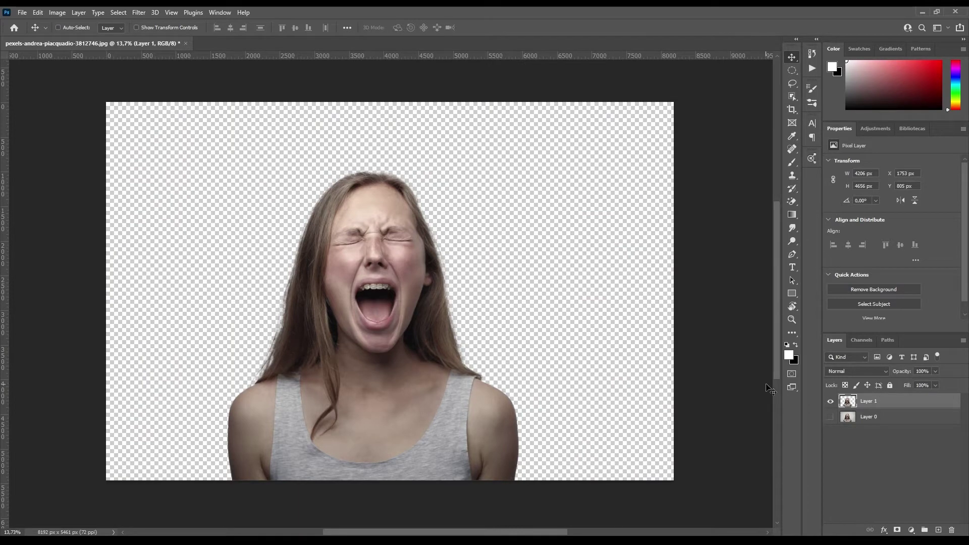
{"action": "left_click", "coordinate": [830, 418]}
{"action": "left_click", "coordinate": [862, 419]}
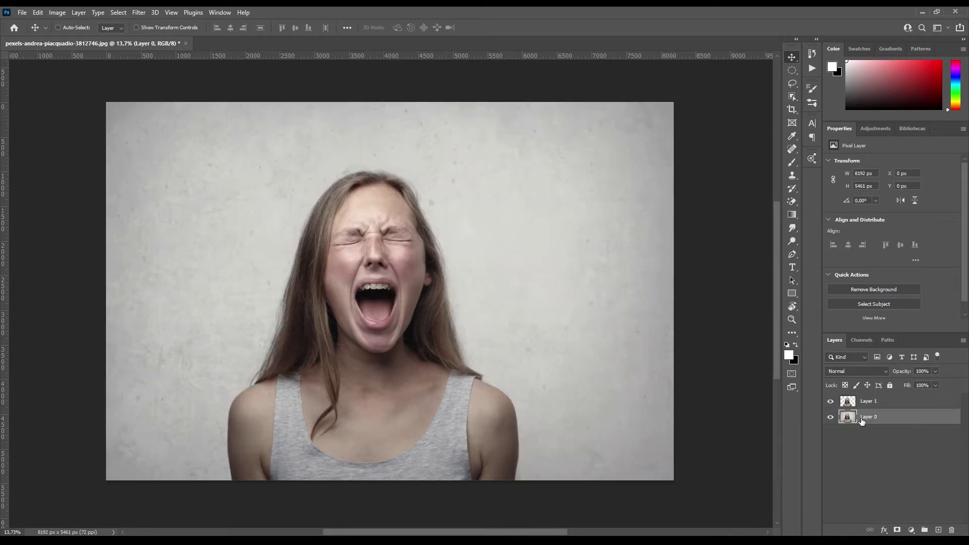
{"action": "left_click", "coordinate": [830, 401]}
Lasso around the woman on Layer 0 and Content-Aware fill her with concrete texture.
{"action": "left_click", "coordinate": [791, 84]}
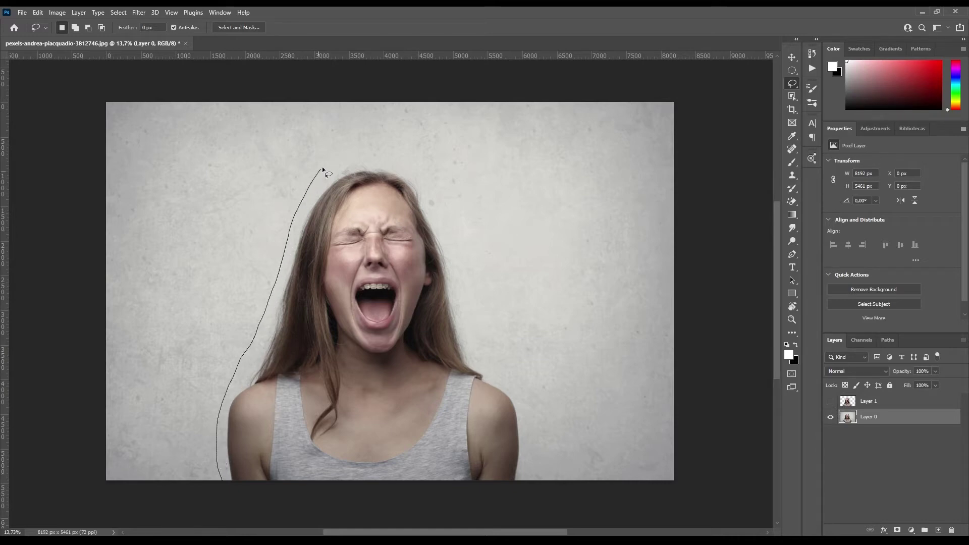
{"action": "mouse_move", "coordinate": [357, 160]}
{"action": "left_mouse_down"}
{"action": "mouse_move", "coordinate": [419, 167]}
{"action": "mouse_move", "coordinate": [489, 378]}
{"action": "mouse_move", "coordinate": [513, 396]}
{"action": "mouse_move", "coordinate": [529, 475]}
{"action": "mouse_move", "coordinate": [521, 493]}
{"action": "mouse_move", "coordinate": [286, 514]}
{"action": "left_mouse_up"}
{"action": "left_click_drag", "start_coordinate": [222, 502], "coordinate": [222, 503]}
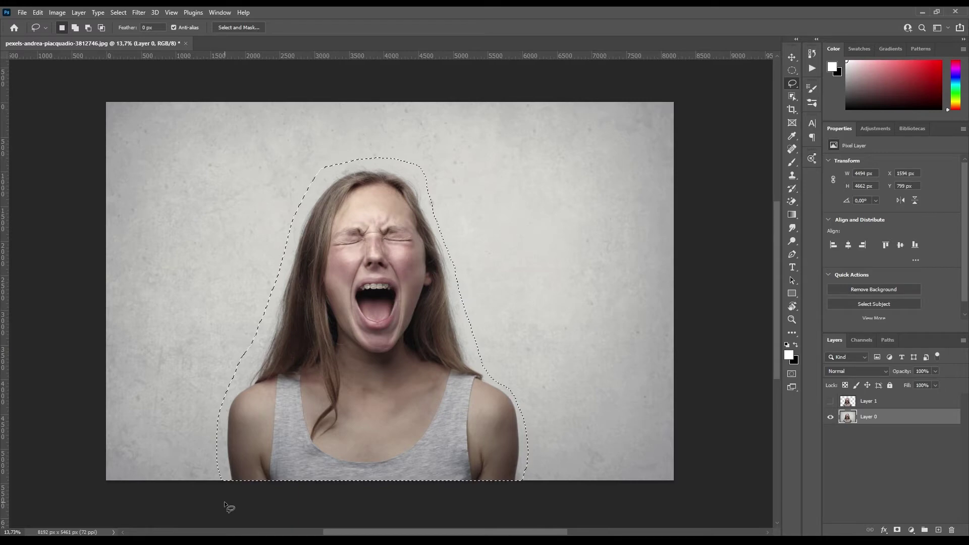
{"action": "right_click", "coordinate": [376, 163]}
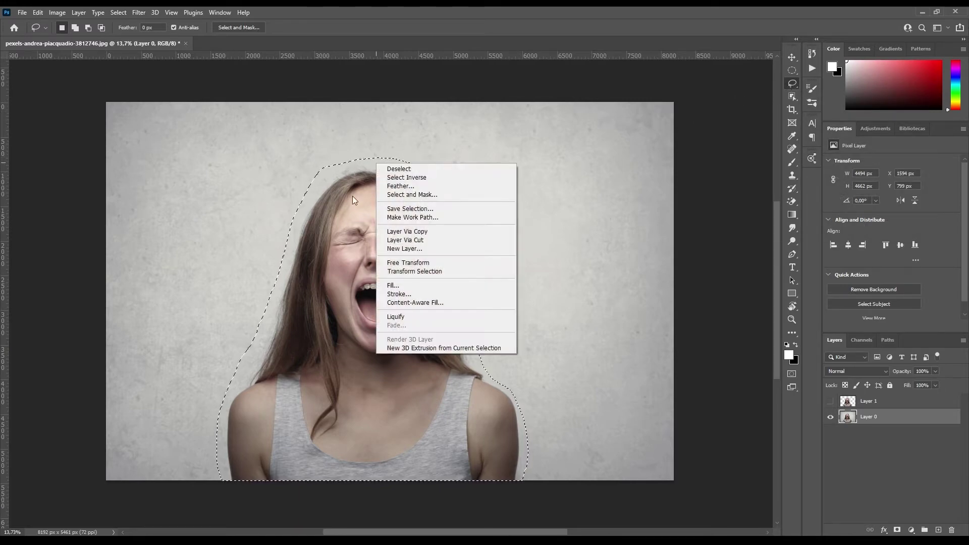
{"action": "left_click", "coordinate": [392, 285]}
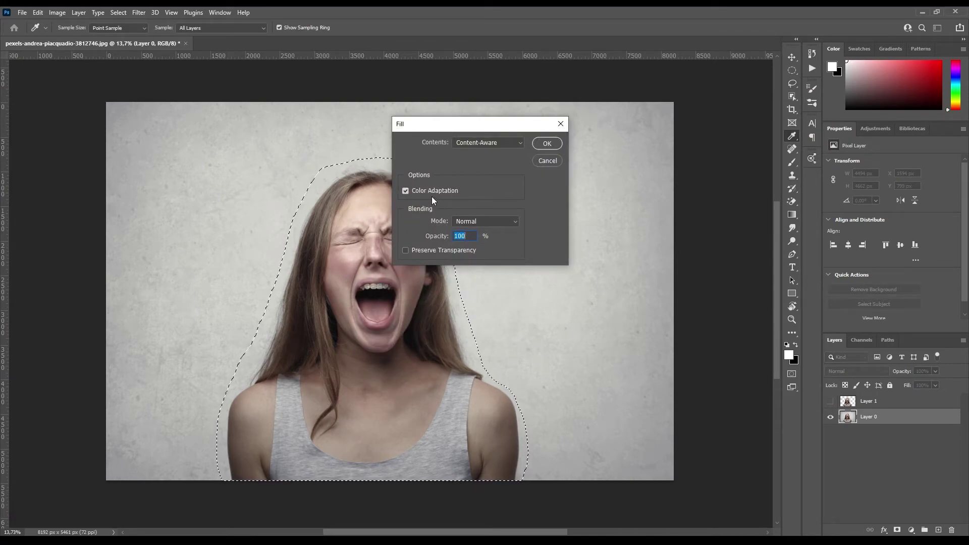
{"action": "left_click", "coordinate": [548, 143]}
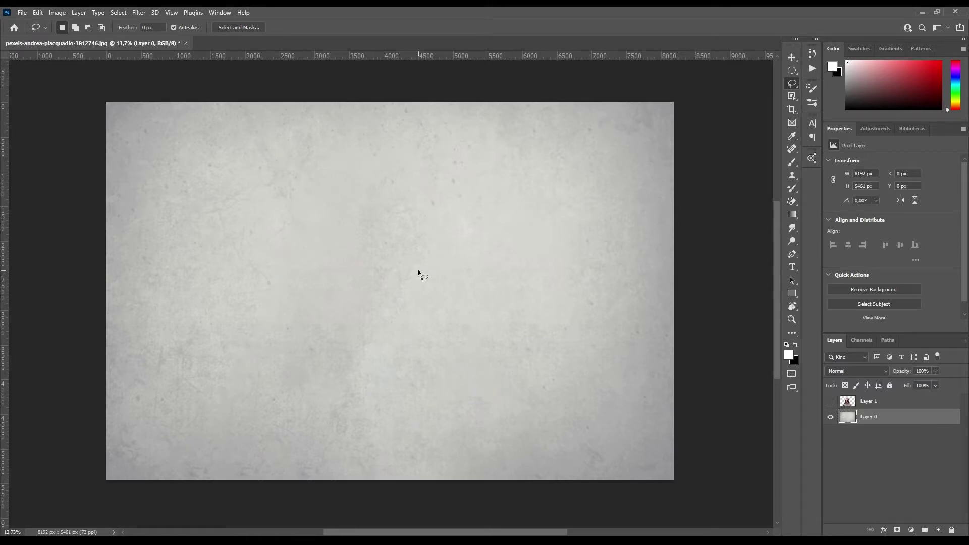
Show Layer 1 again and duplicate it into Layer 1 copy.
{"action": "key", "text": "v"}
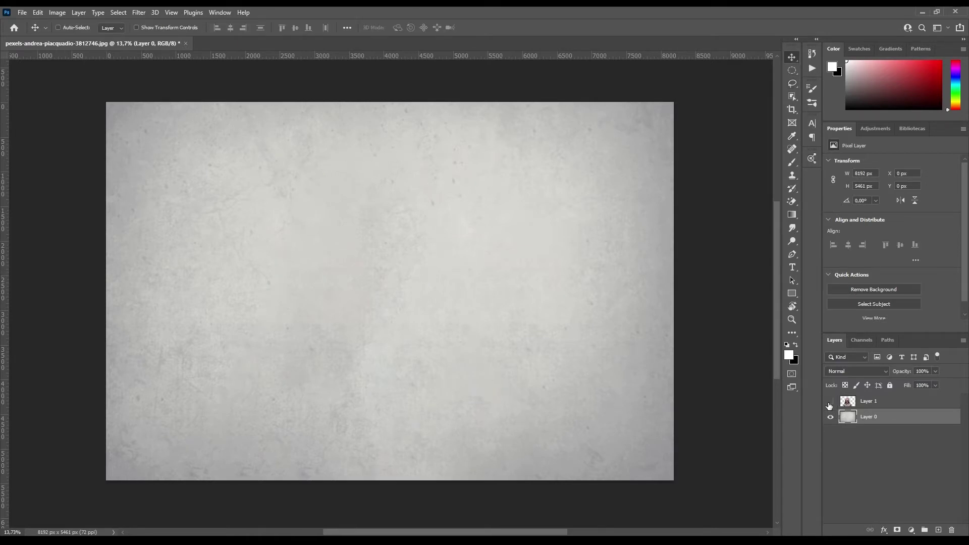
{"action": "left_click", "coordinate": [830, 402]}
{"action": "left_click", "coordinate": [868, 402]}
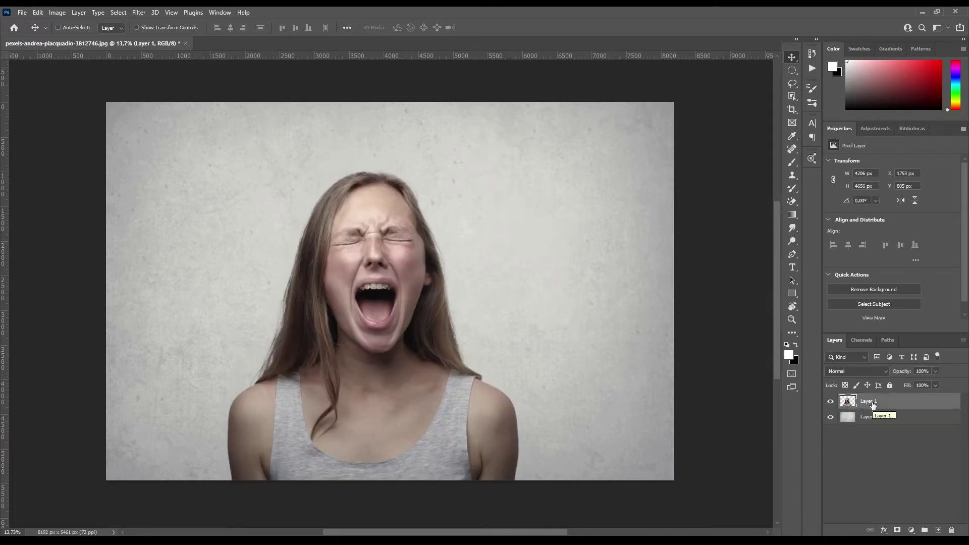
{"action": "key", "text": "ctrl"}
{"action": "key", "text": "ctrl+j"}
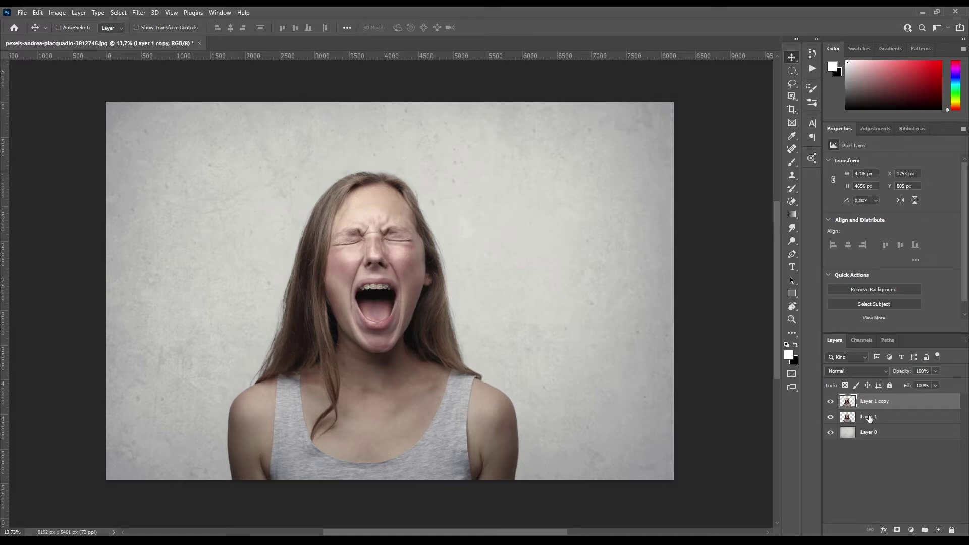
Make the lower Layer 1 the active layer beneath Layer 1 copy.
{"action": "left_click", "coordinate": [870, 419]}
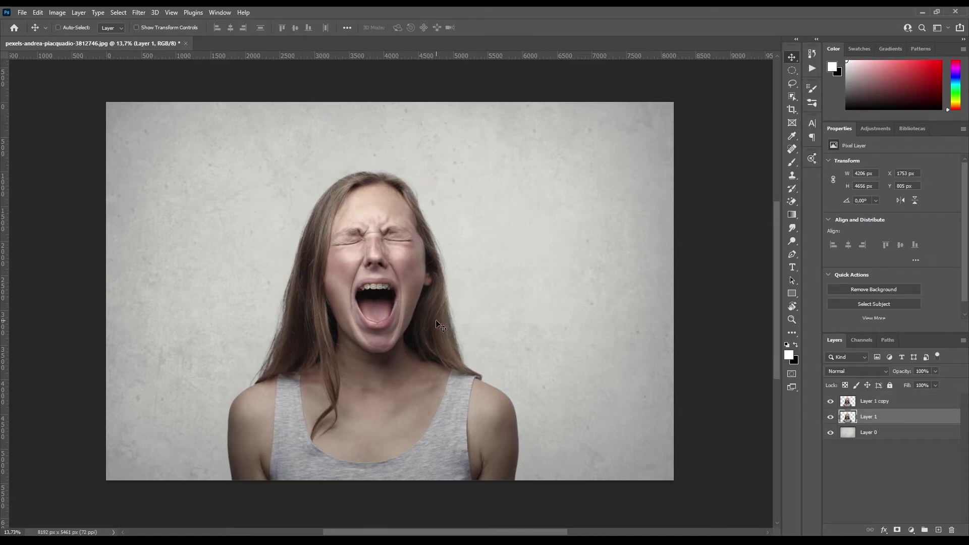
{"action": "left_click", "coordinate": [890, 407]}
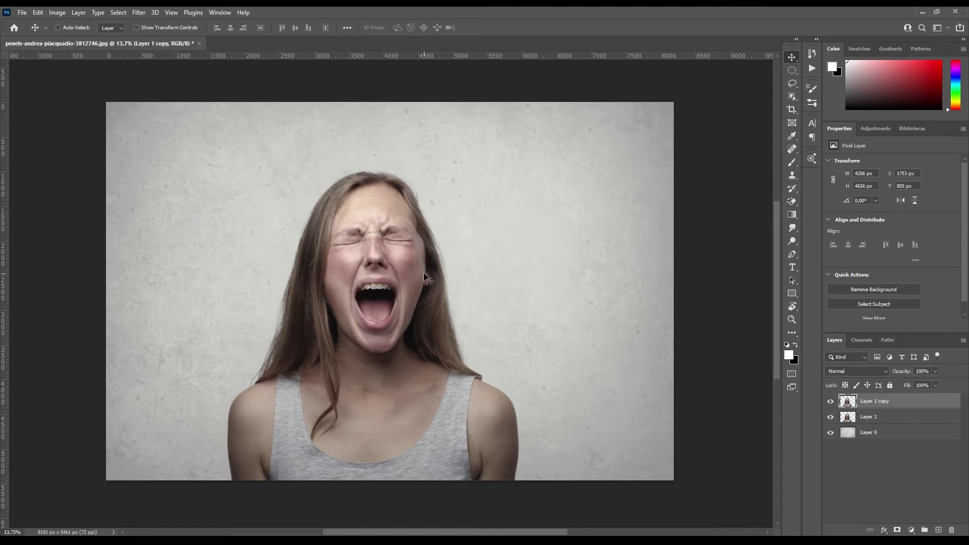
{"action": "left_click", "coordinate": [892, 418]}
{"action": "left_click", "coordinate": [897, 418]}
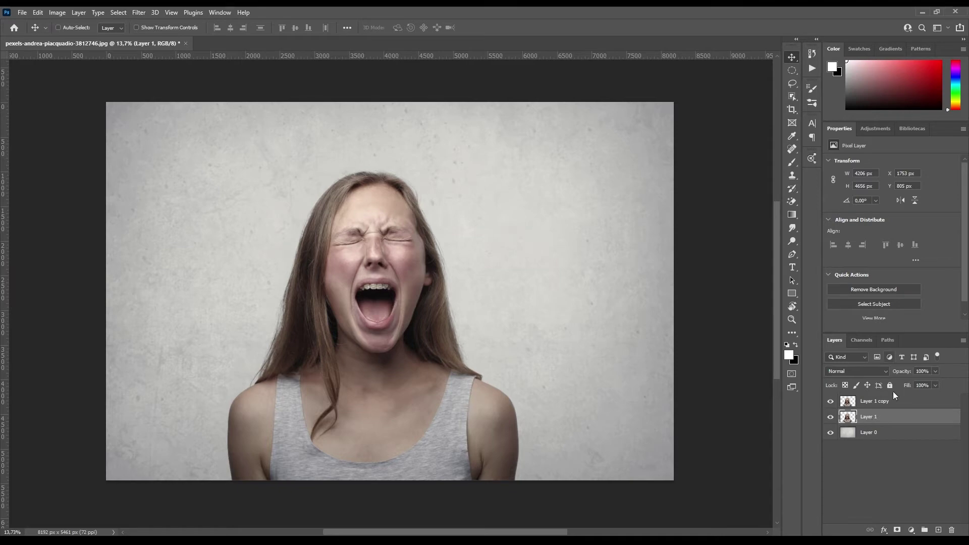
Open Filter > Liquify on Layer 1 and undo two trial warps.
{"action": "left_click", "coordinate": [139, 12]}
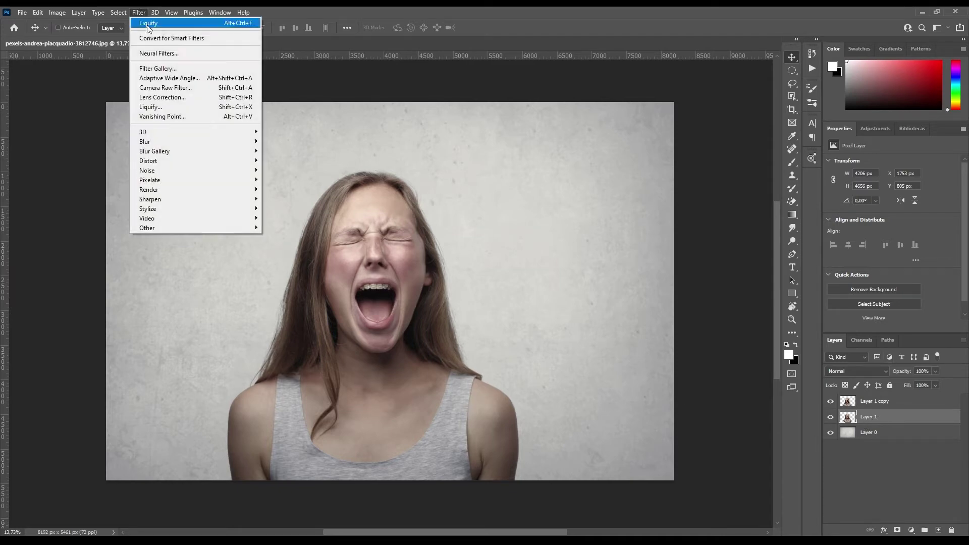
{"action": "left_click", "coordinate": [152, 107]}
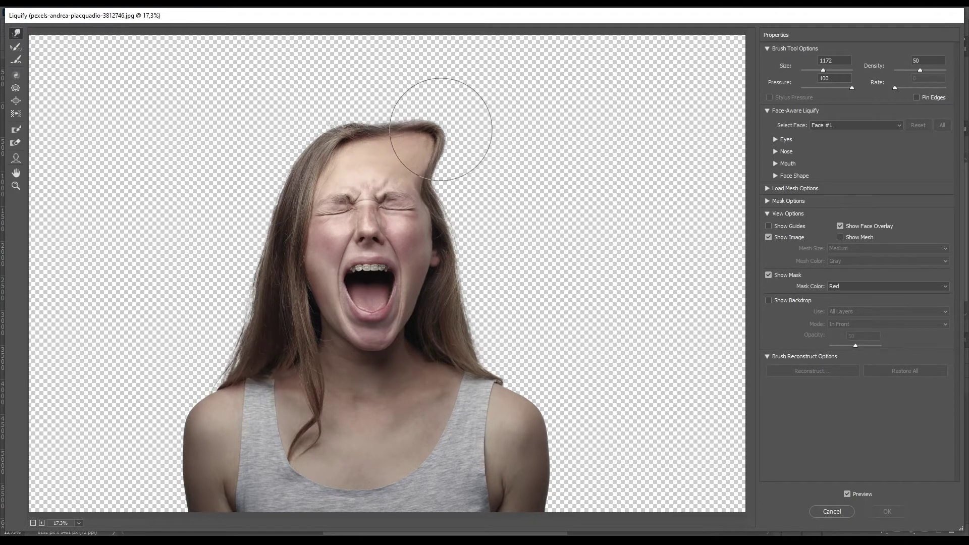
{"action": "left_click_drag", "start_coordinate": [397, 142], "coordinate": [499, 106]}
{"action": "key", "text": "ctrl+z"}
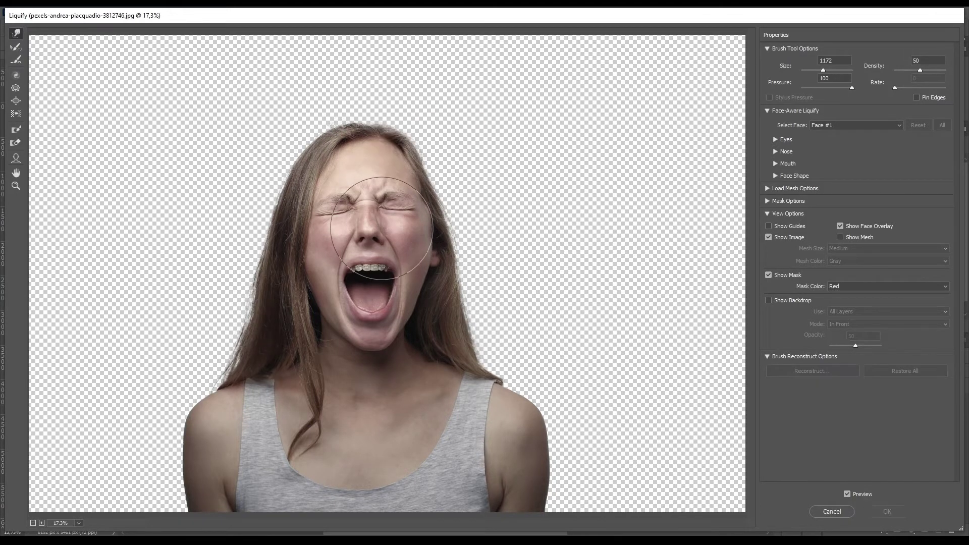
{"action": "left_click_drag", "start_coordinate": [363, 227], "coordinate": [217, 234]}
{"action": "key", "text": "ctrl+z"}
Warp the hair on top of the head up and right into one wide horn.
{"action": "mouse_move", "coordinate": [394, 126]}
{"action": "left_mouse_down"}
{"action": "mouse_move", "coordinate": [444, 97]}
{"action": "mouse_move", "coordinate": [471, 64]}
{"action": "left_mouse_up"}
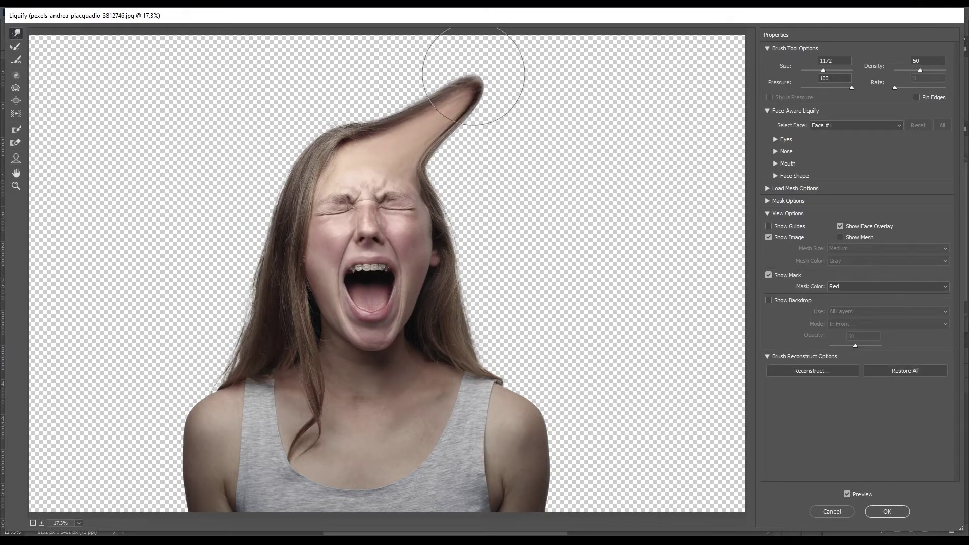
{"action": "left_click_drag", "start_coordinate": [411, 108], "coordinate": [541, 54]}
{"action": "left_click_drag", "start_coordinate": [453, 99], "coordinate": [550, 23]}
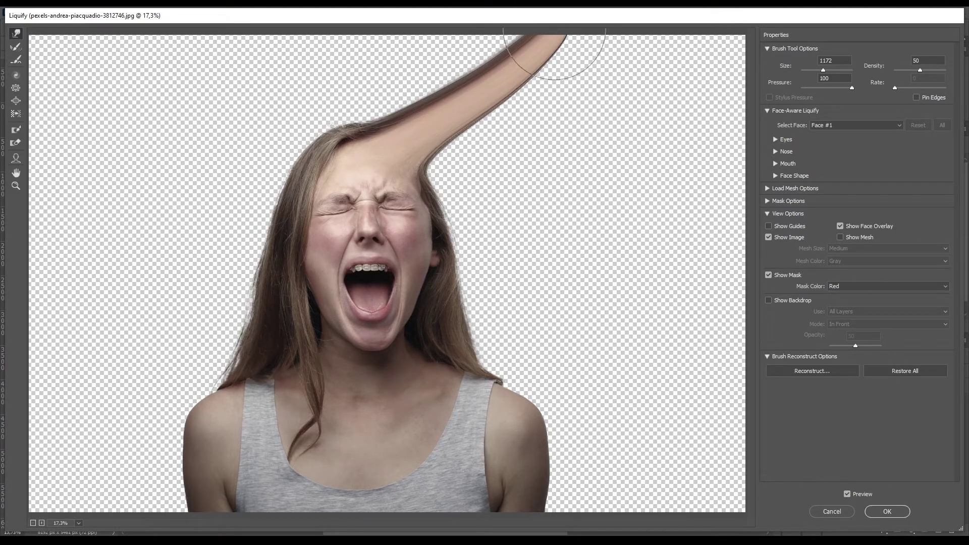
{"action": "left_click_drag", "start_coordinate": [443, 156], "coordinate": [513, 119]}
{"action": "left_click_drag", "start_coordinate": [438, 198], "coordinate": [530, 146]}
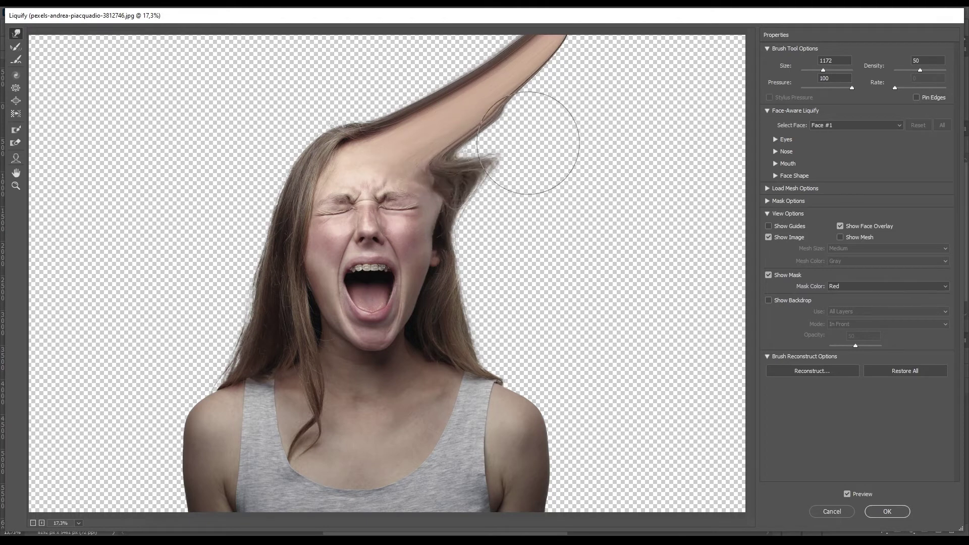
{"action": "left_click_drag", "start_coordinate": [449, 183], "coordinate": [554, 99]}
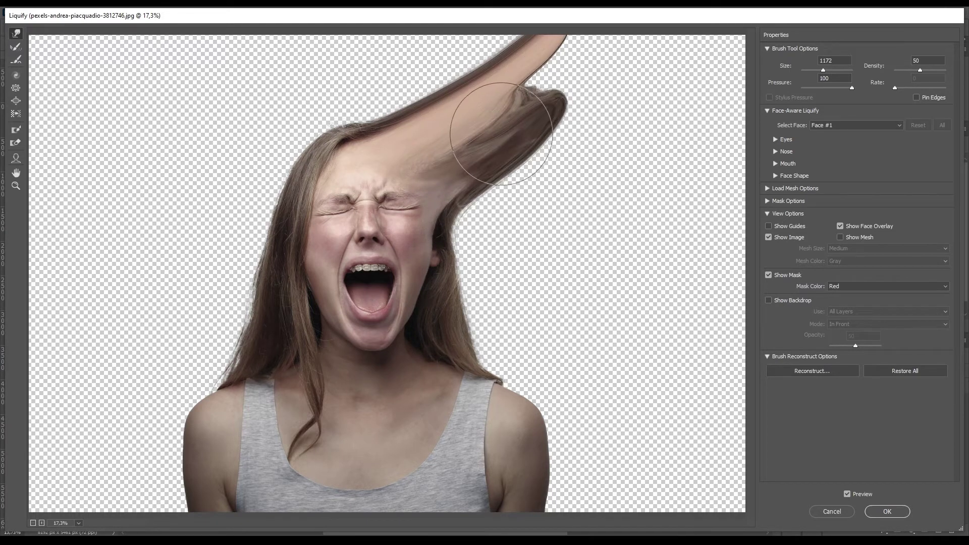
{"action": "left_click_drag", "start_coordinate": [498, 119], "coordinate": [580, 60]}
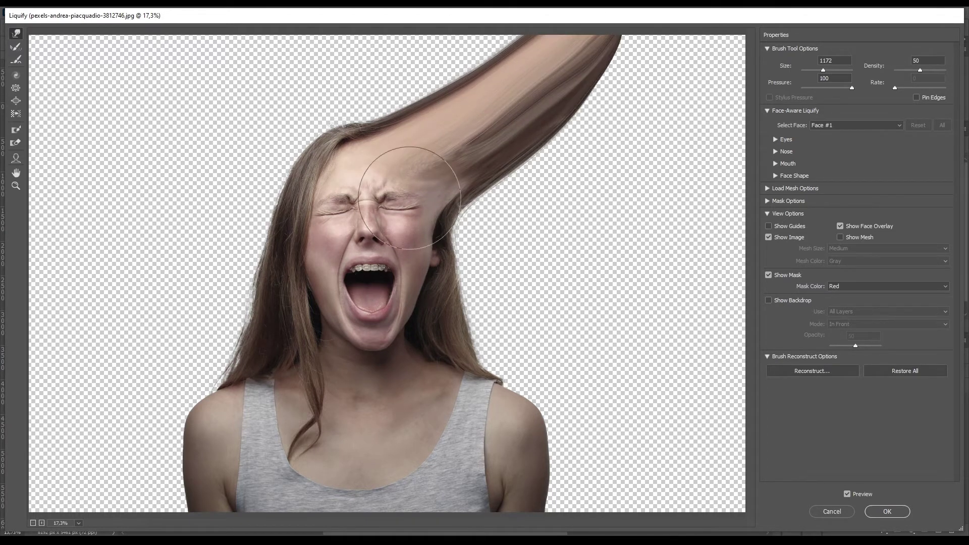
Sweep the right-side and shoulder hair toward the right edge, then apply Liquify.
{"action": "mouse_move", "coordinate": [458, 238]}
{"action": "left_mouse_down"}
{"action": "mouse_move", "coordinate": [536, 199]}
{"action": "mouse_move", "coordinate": [542, 168]}
{"action": "left_mouse_up"}
{"action": "mouse_move", "coordinate": [485, 217]}
{"action": "left_mouse_down"}
{"action": "mouse_move", "coordinate": [547, 162]}
{"action": "mouse_move", "coordinate": [606, 130]}
{"action": "mouse_move", "coordinate": [667, 55]}
{"action": "left_mouse_up"}
{"action": "mouse_move", "coordinate": [546, 158]}
{"action": "left_mouse_down"}
{"action": "mouse_move", "coordinate": [587, 116]}
{"action": "mouse_move", "coordinate": [606, 54]}
{"action": "left_mouse_up"}
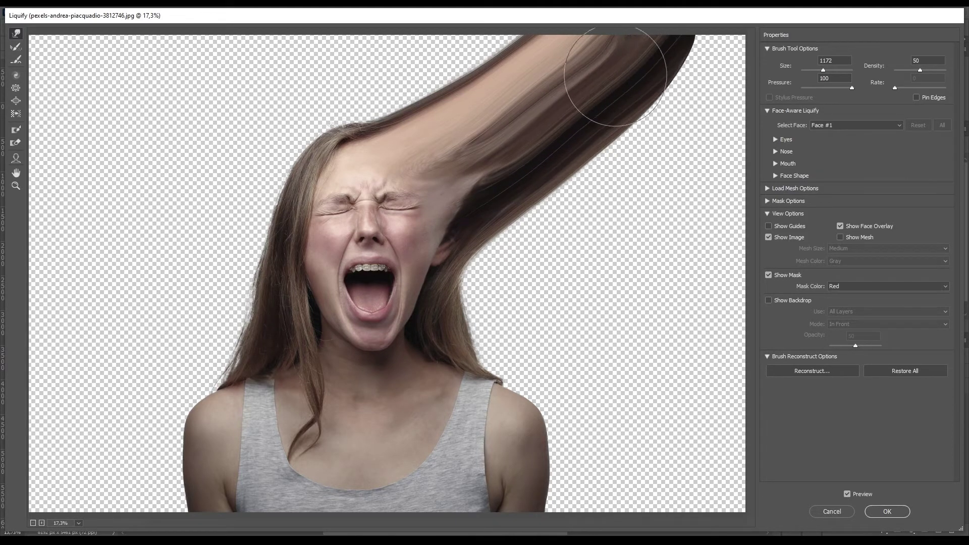
{"action": "mouse_move", "coordinate": [465, 292]}
{"action": "left_mouse_down"}
{"action": "mouse_move", "coordinate": [486, 303]}
{"action": "mouse_move", "coordinate": [522, 238]}
{"action": "mouse_move", "coordinate": [664, 119]}
{"action": "mouse_move", "coordinate": [688, 61]}
{"action": "mouse_move", "coordinate": [716, 59]}
{"action": "mouse_move", "coordinate": [714, 43]}
{"action": "left_mouse_up"}
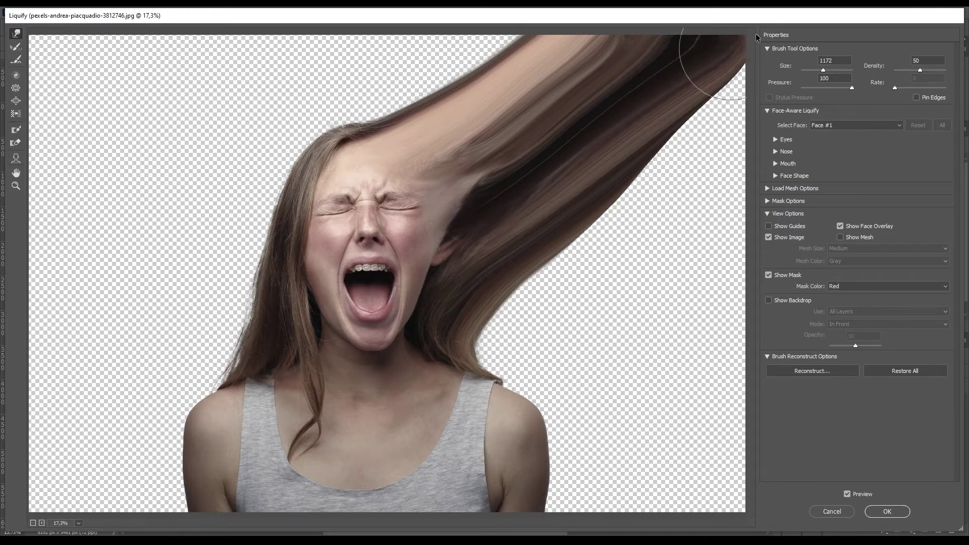
{"action": "mouse_move", "coordinate": [551, 206]}
{"action": "left_mouse_down"}
{"action": "mouse_move", "coordinate": [707, 141]}
{"action": "mouse_move", "coordinate": [742, 96]}
{"action": "left_mouse_up"}
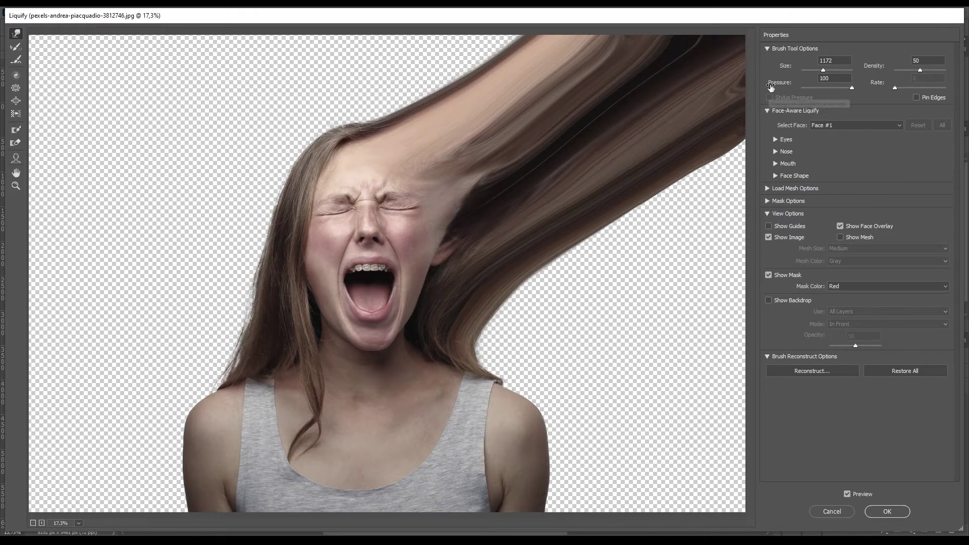
{"action": "left_click_drag", "start_coordinate": [647, 141], "coordinate": [713, 87]}
{"action": "mouse_move", "coordinate": [457, 285]}
{"action": "left_mouse_down"}
{"action": "mouse_move", "coordinate": [577, 252]}
{"action": "mouse_move", "coordinate": [519, 329]}
{"action": "mouse_move", "coordinate": [472, 367]}
{"action": "mouse_move", "coordinate": [519, 368]}
{"action": "mouse_move", "coordinate": [701, 307]}
{"action": "left_mouse_up"}
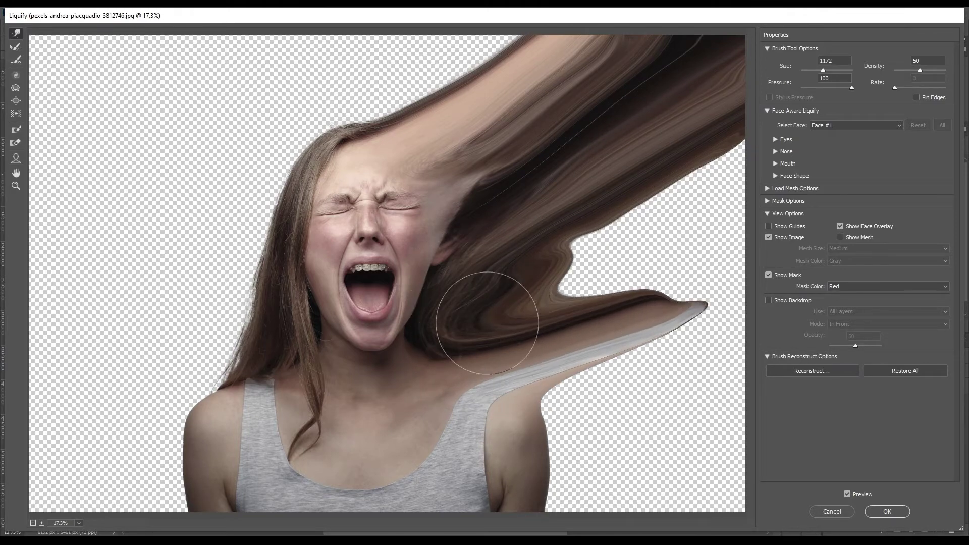
{"action": "key", "text": "Return"}
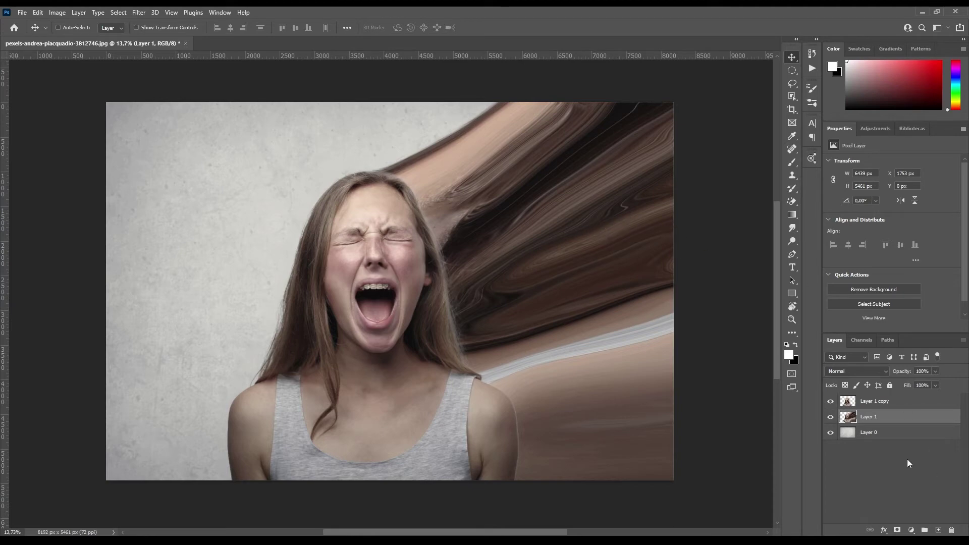
Give Layer 1 a black hide-all mask and Layer 1 copy a white reveal-all mask.
{"action": "left_click", "coordinate": [898, 530], "text": "alt"}
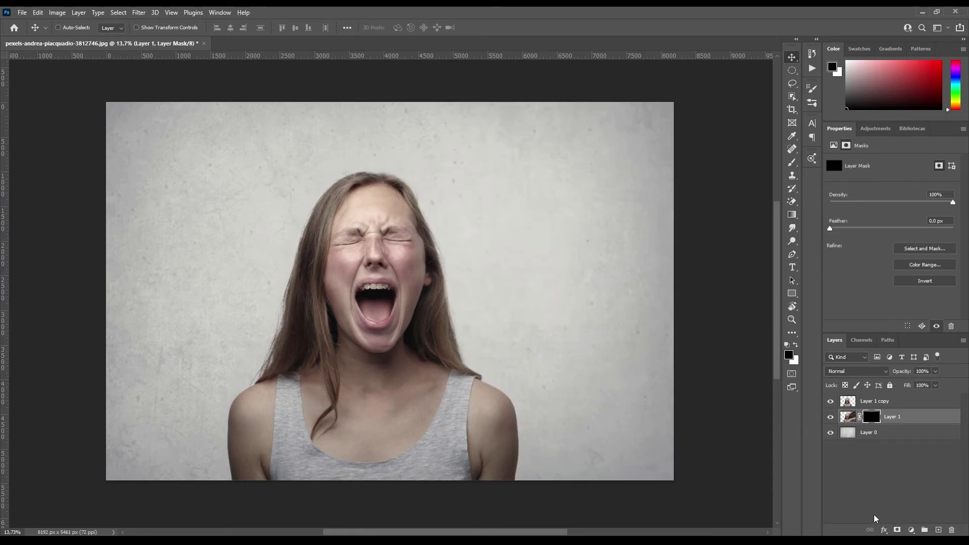
{"action": "left_click", "coordinate": [872, 402]}
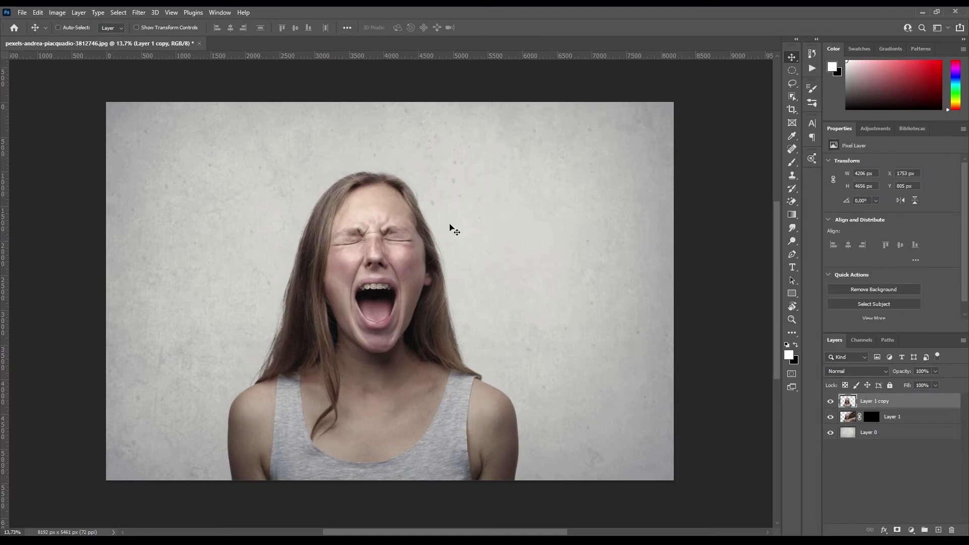
{"action": "left_click", "coordinate": [898, 530]}
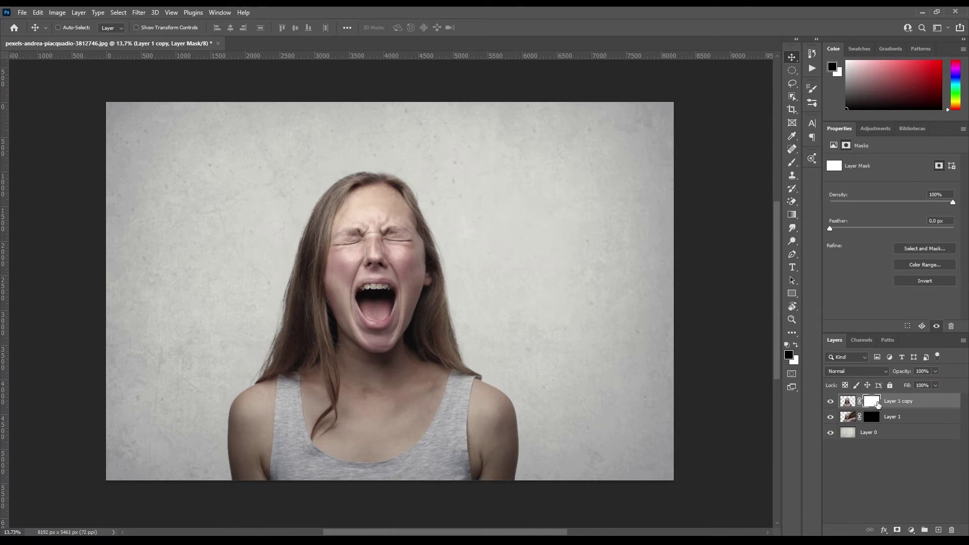
{"action": "key", "text": "b"}
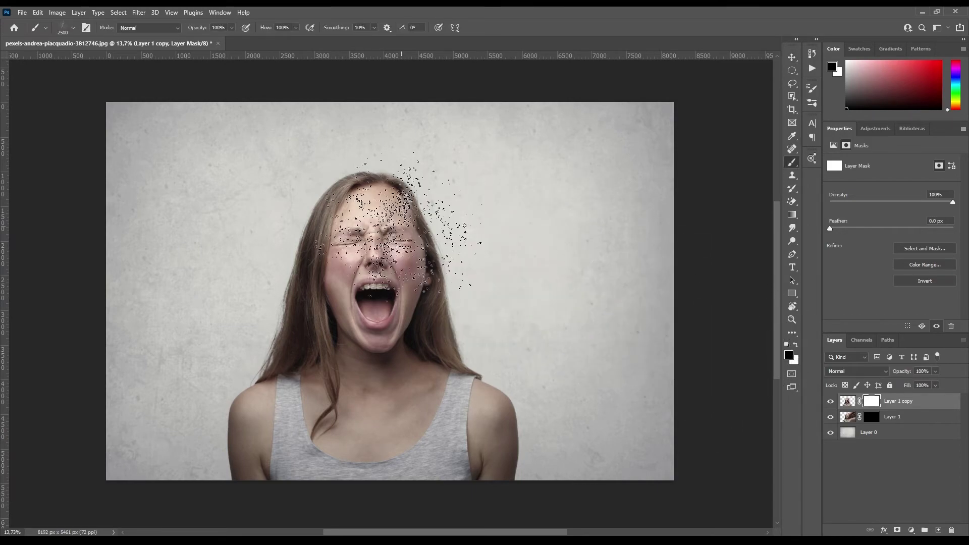
Paint Layer 1 copy's mask with a ~1553 px dispersion brush to disperse the head's right side.
{"action": "right_click", "coordinate": [406, 227]}
{"action": "left_click", "coordinate": [456, 441]}
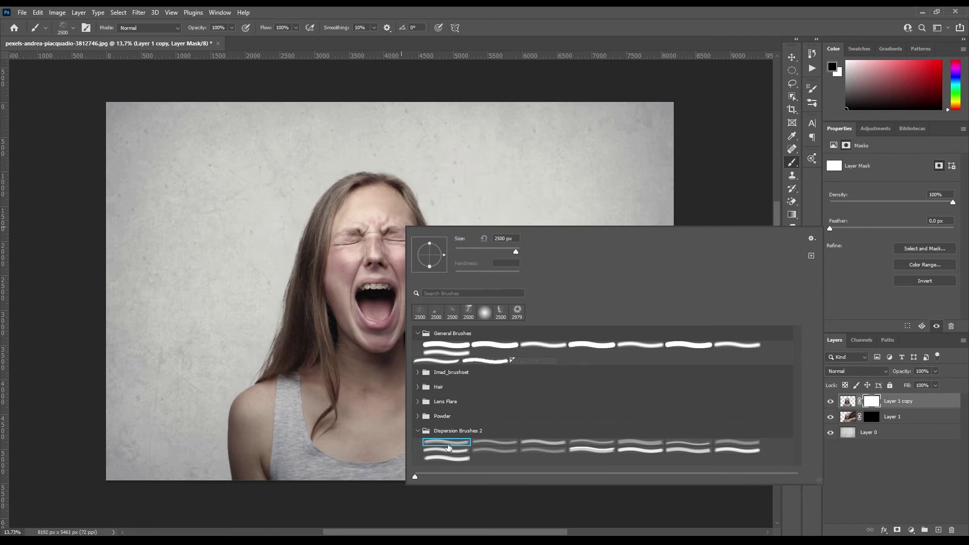
{"action": "double_click", "coordinate": [448, 447]}
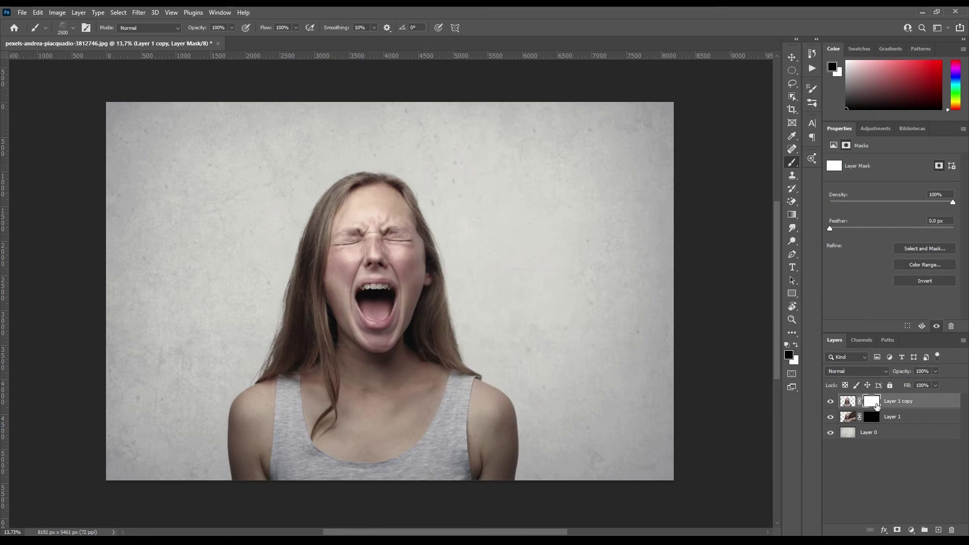
{"action": "left_click_drag", "start_coordinate": [497, 216], "coordinate": [439, 194]}
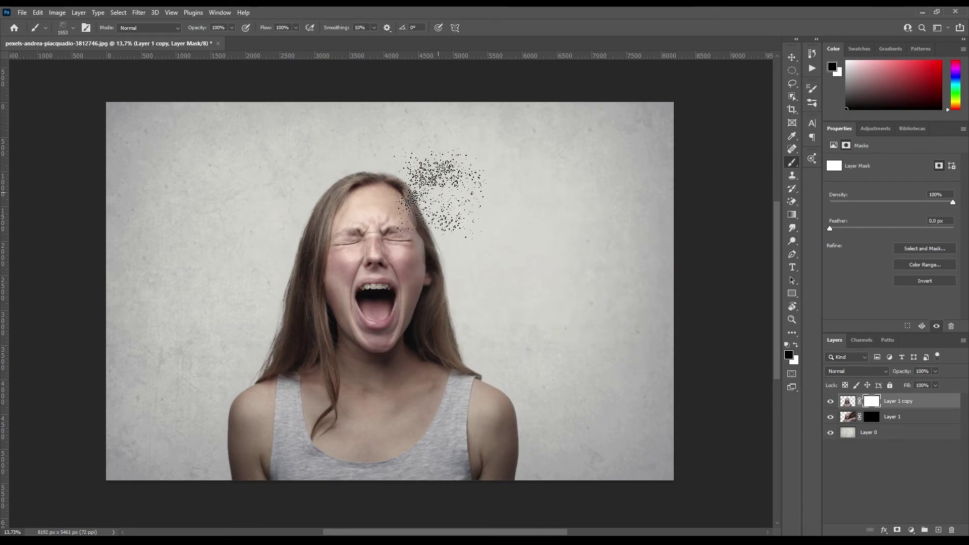
{"action": "left_click", "coordinate": [873, 433]}
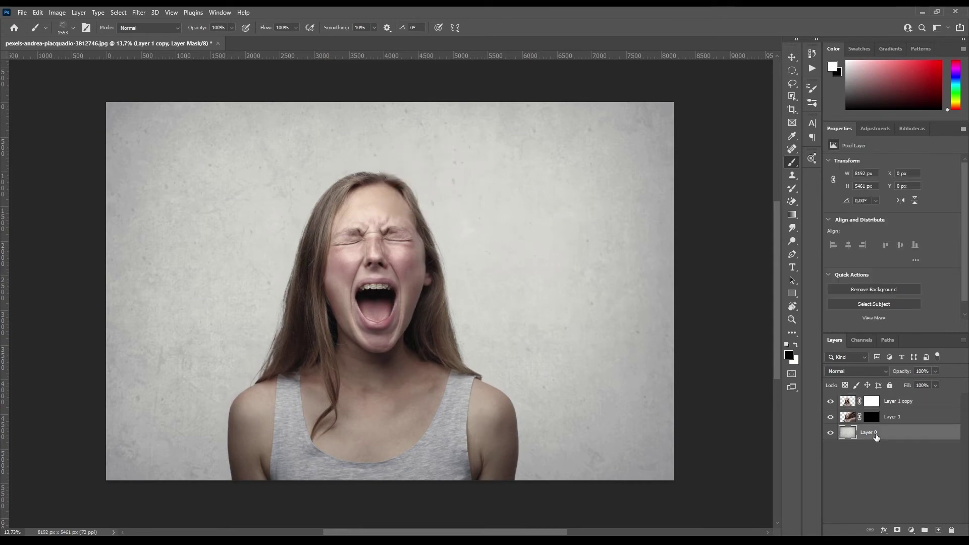
{"action": "left_click", "coordinate": [871, 401]}
{"action": "mouse_move", "coordinate": [457, 192]}
{"action": "left_mouse_down"}
{"action": "mouse_move", "coordinate": [418, 162]}
{"action": "mouse_move", "coordinate": [443, 205]}
{"action": "mouse_move", "coordinate": [482, 321]}
{"action": "mouse_move", "coordinate": [541, 378]}
{"action": "mouse_move", "coordinate": [523, 372]}
{"action": "mouse_move", "coordinate": [542, 436]}
{"action": "left_mouse_up"}
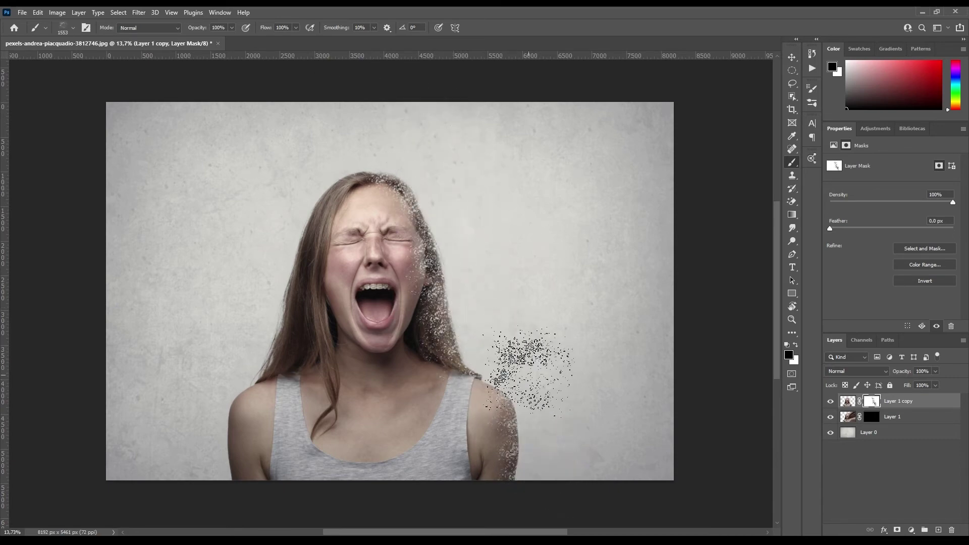
Stamp Dispersion Brushes 2 particles beside the face, swapping black/white to fix stray stamps.
{"action": "right_click", "coordinate": [510, 363]}
{"action": "left_click", "coordinate": [696, 502]}
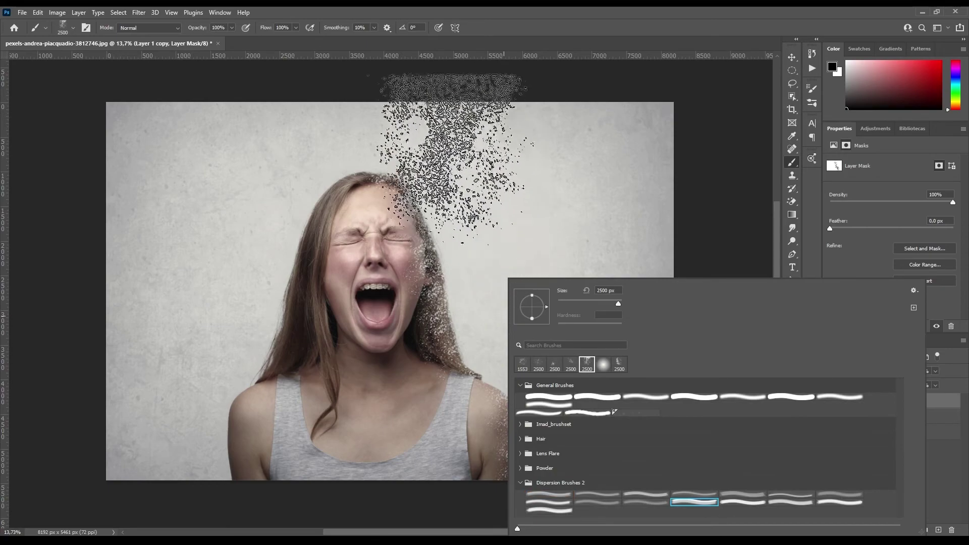
{"action": "left_click", "coordinate": [467, 170]}
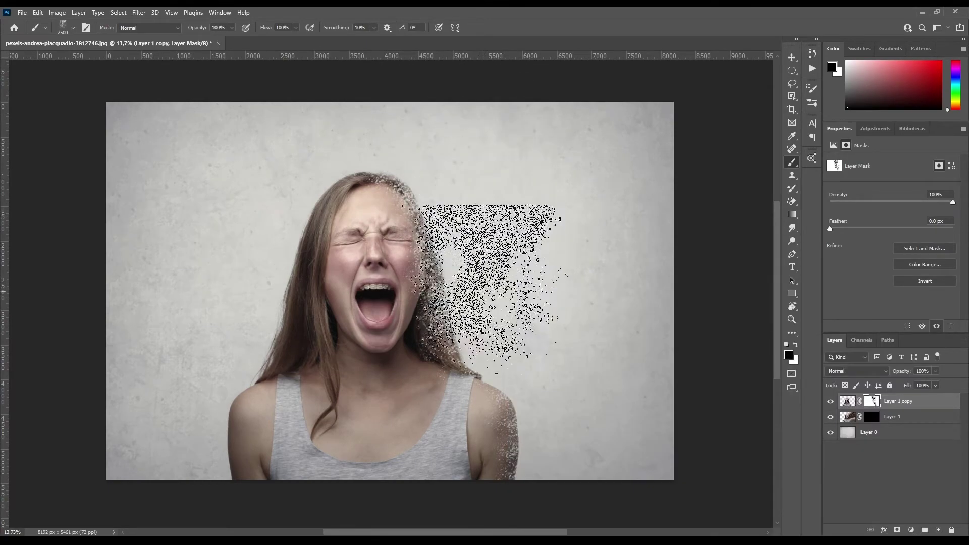
{"action": "right_click", "coordinate": [553, 348]}
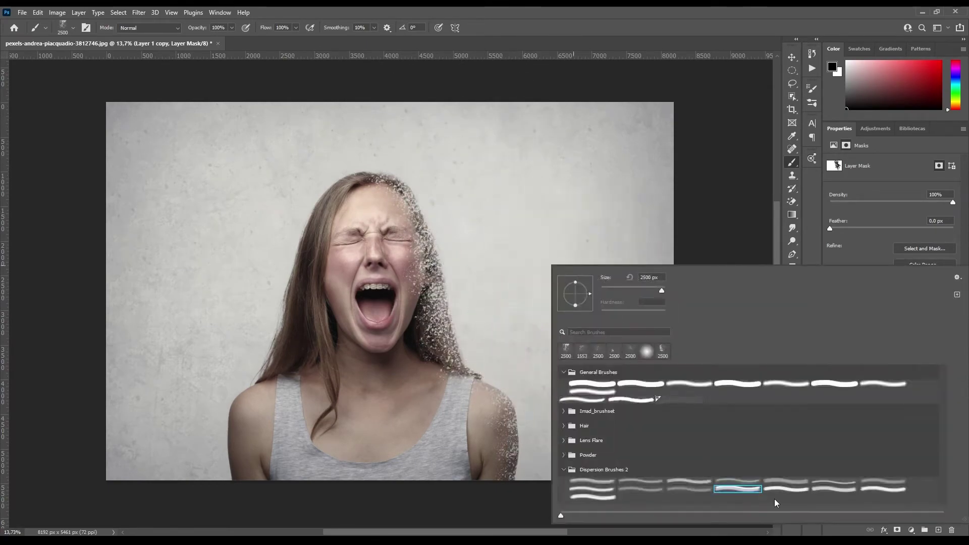
{"action": "left_click", "coordinate": [780, 489]}
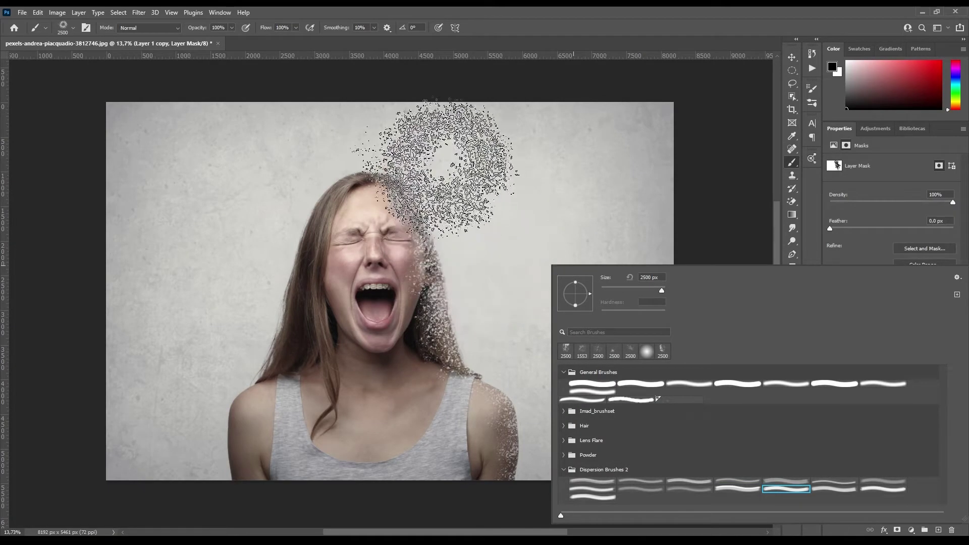
{"action": "left_click", "coordinate": [444, 161]}
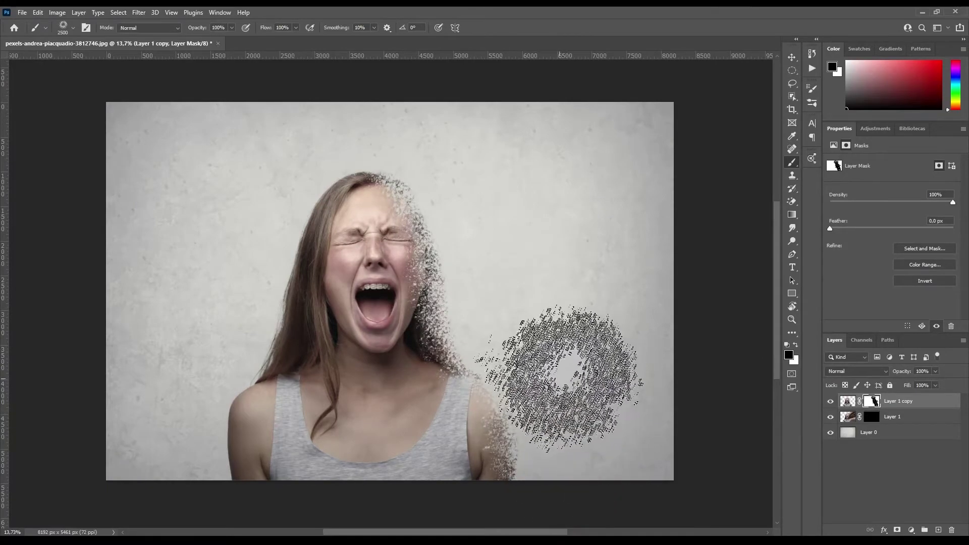
{"action": "key", "text": "x"}
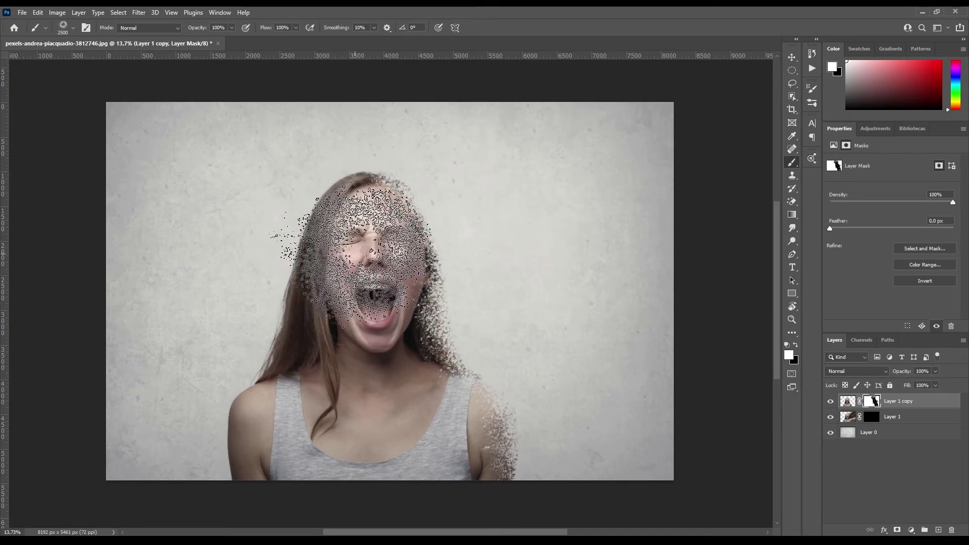
{"action": "key", "text": "x"}
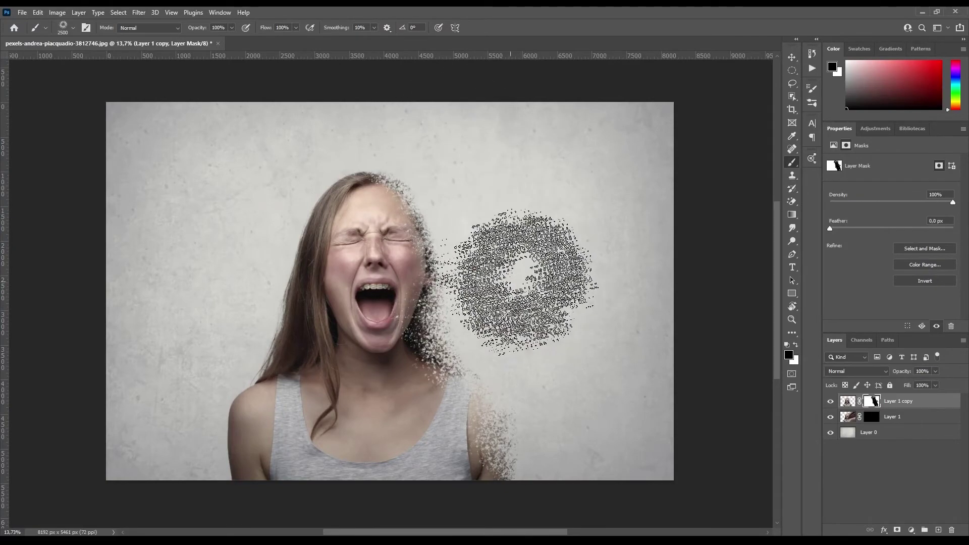
{"action": "left_click", "coordinate": [901, 404]}
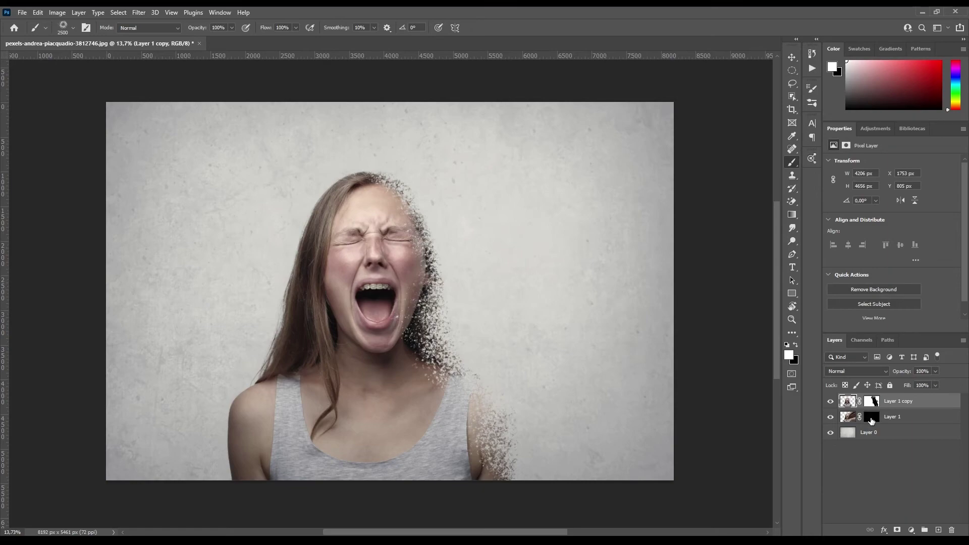
Reveal hair particles on Layer 1's mask in white, right of the face and above the head.
{"action": "left_click", "coordinate": [871, 417]}
{"action": "key", "text": "x"}
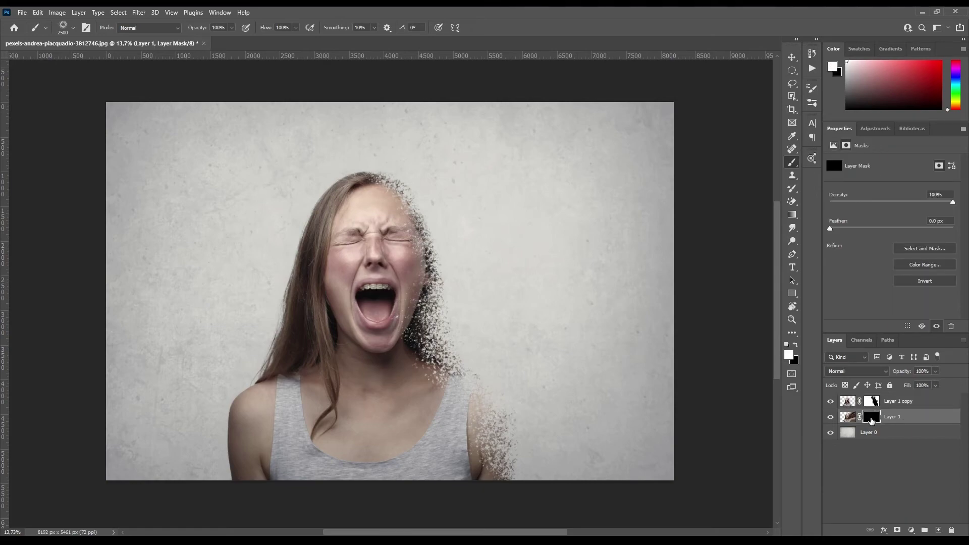
{"action": "left_click", "coordinate": [497, 325]}
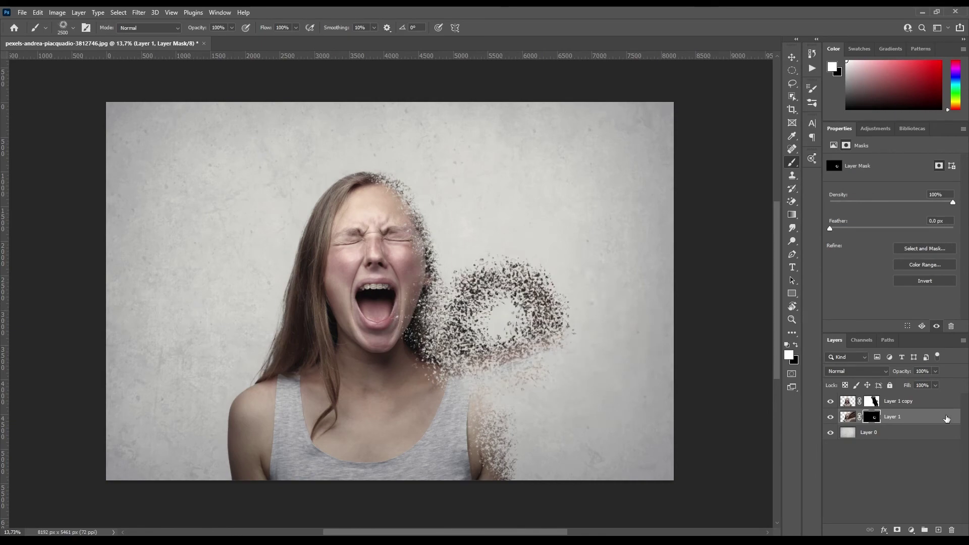
{"action": "right_click", "coordinate": [498, 297]}
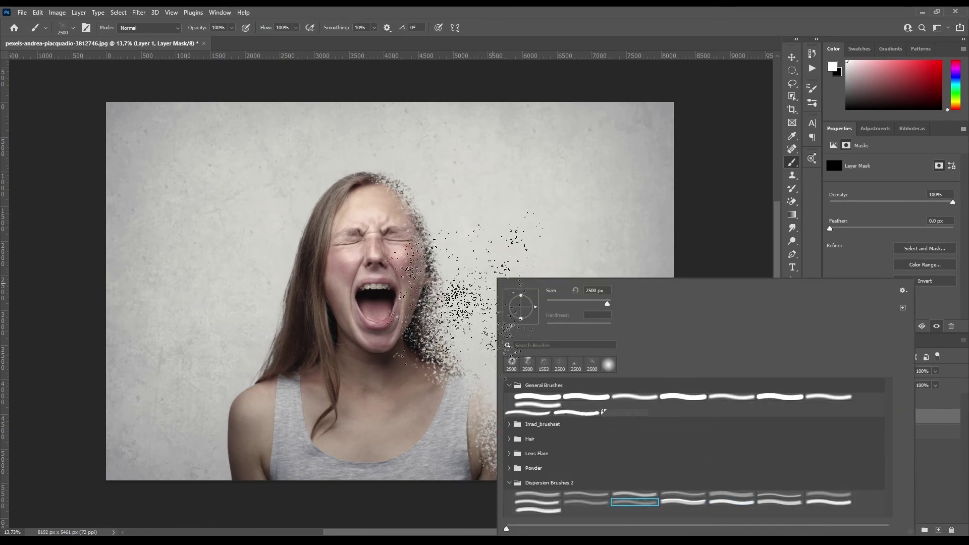
{"action": "key", "text": "Return"}
{"action": "left_click_drag", "start_coordinate": [600, 313], "coordinate": [555, 454]}
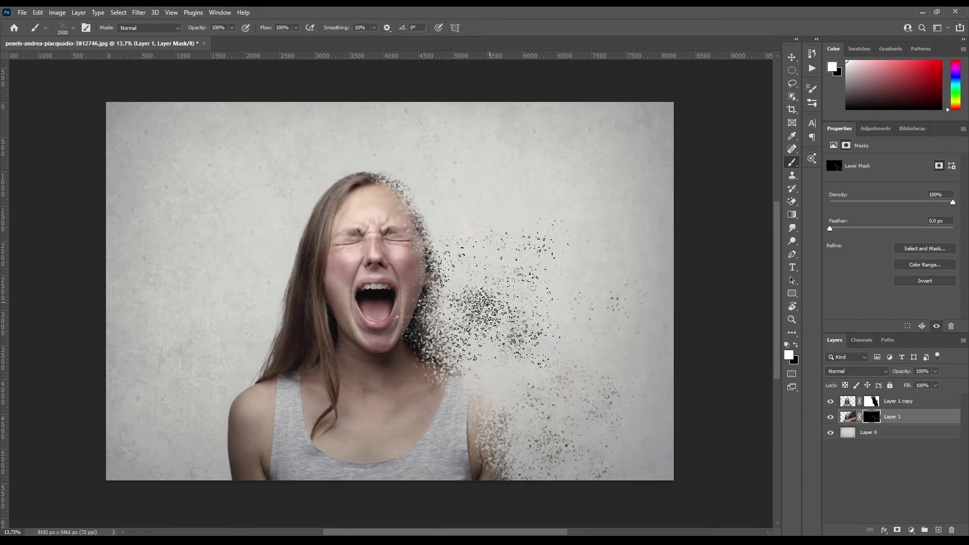
{"action": "left_click", "coordinate": [462, 191]}
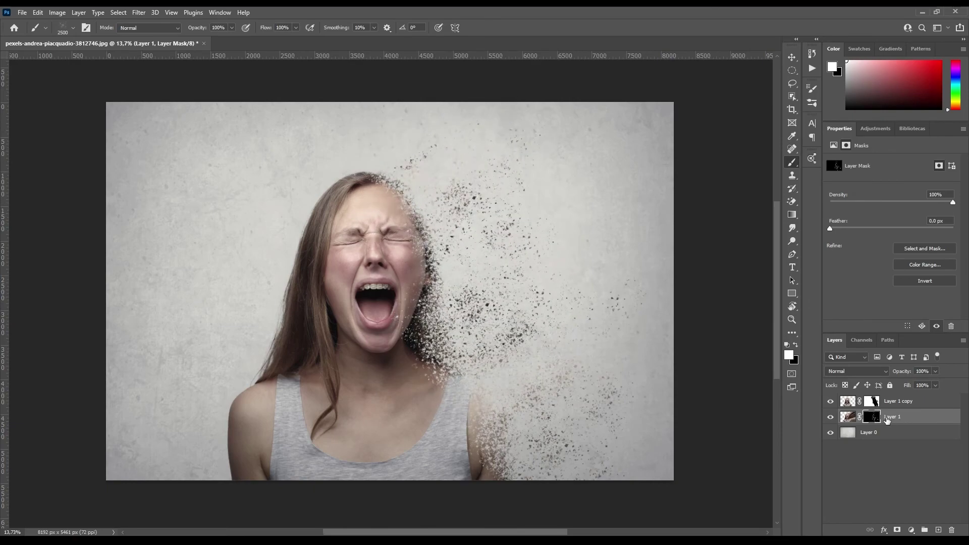
{"action": "left_click", "coordinate": [873, 419], "text": "shift"}
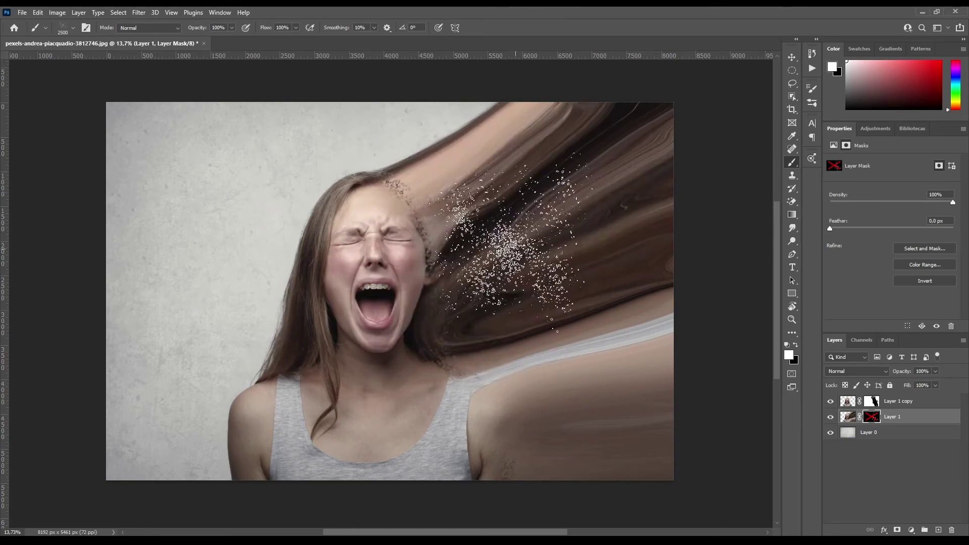
{"action": "left_click", "coordinate": [873, 418], "text": "shift"}
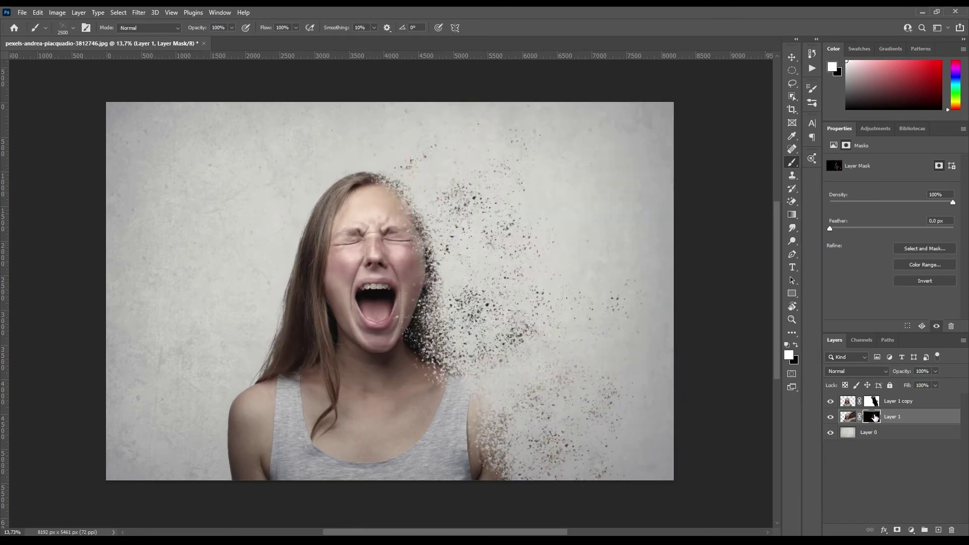
Stamp more particles toward the lower right using other Dispersion Brushes 2 presets.
{"action": "right_click", "coordinate": [547, 279]}
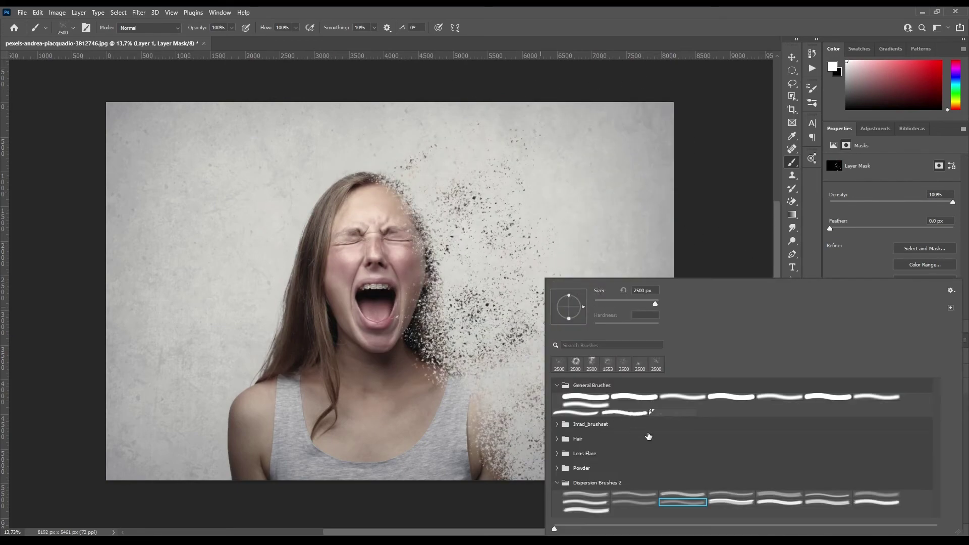
{"action": "left_click", "coordinate": [578, 504]}
{"action": "key", "text": "Return"}
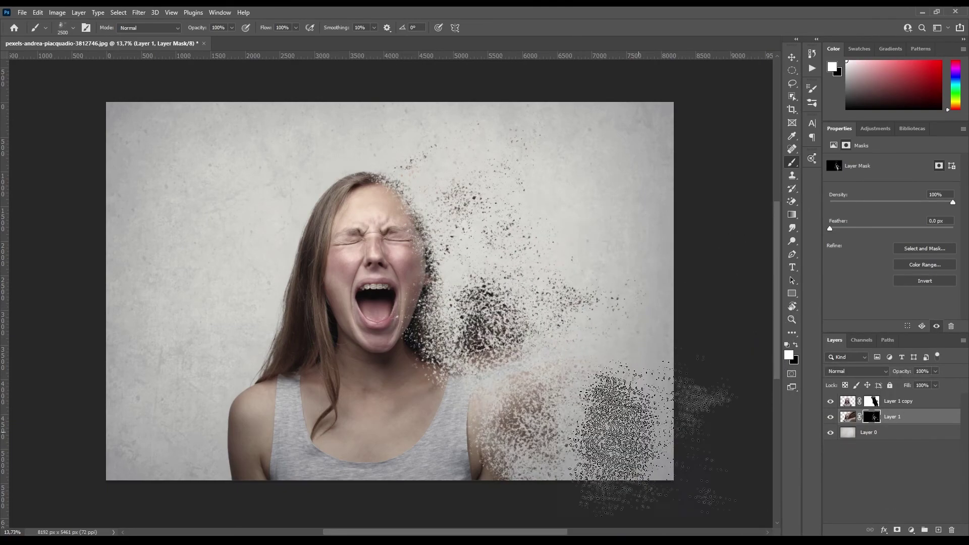
{"action": "left_click", "coordinate": [504, 333]}
{"action": "right_click", "coordinate": [580, 353]}
{"action": "left_click", "coordinate": [825, 496]}
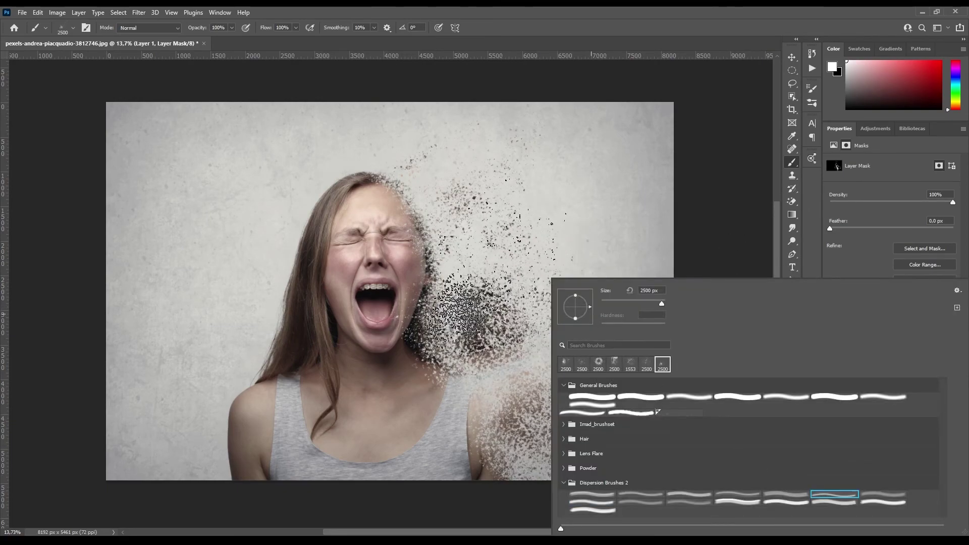
{"action": "key", "text": "Return"}
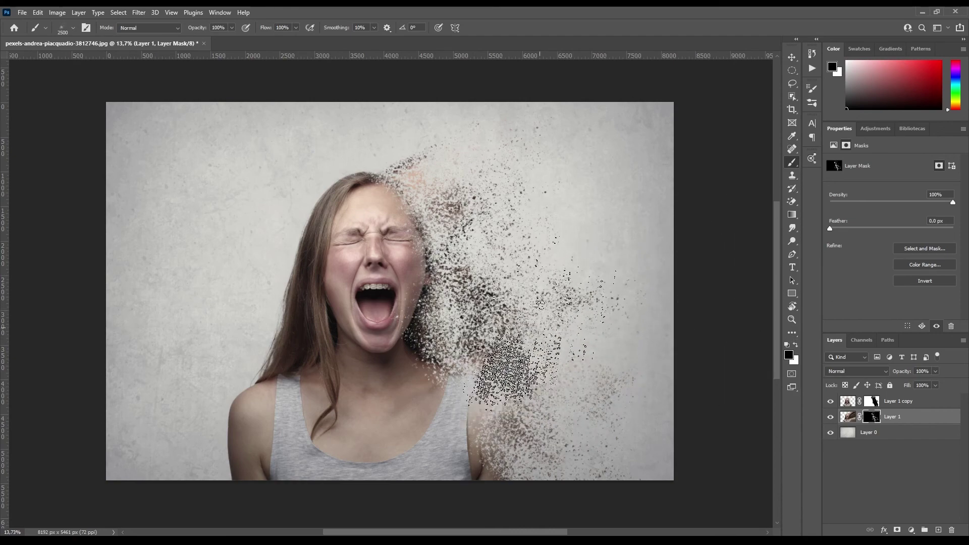
{"action": "right_click", "coordinate": [547, 323]}
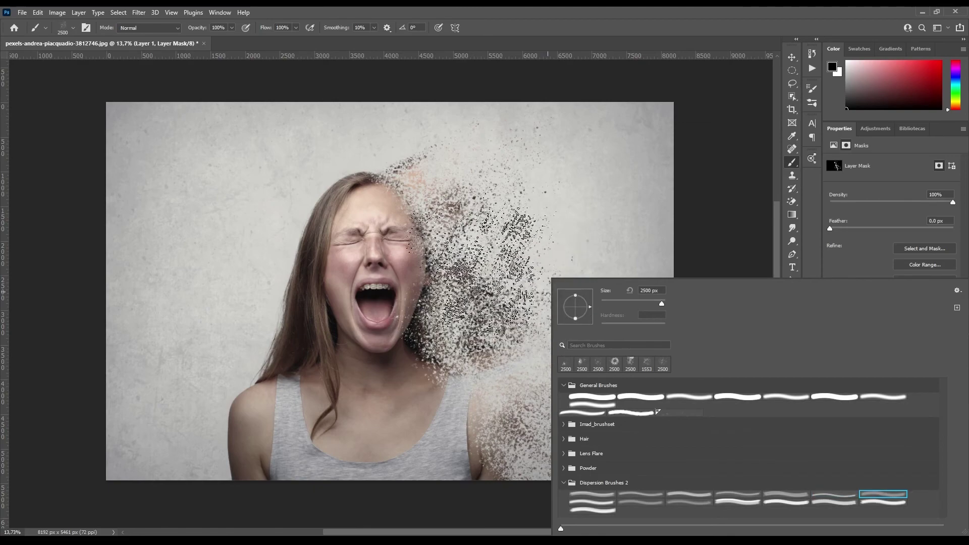
{"action": "left_click", "coordinate": [500, 302]}
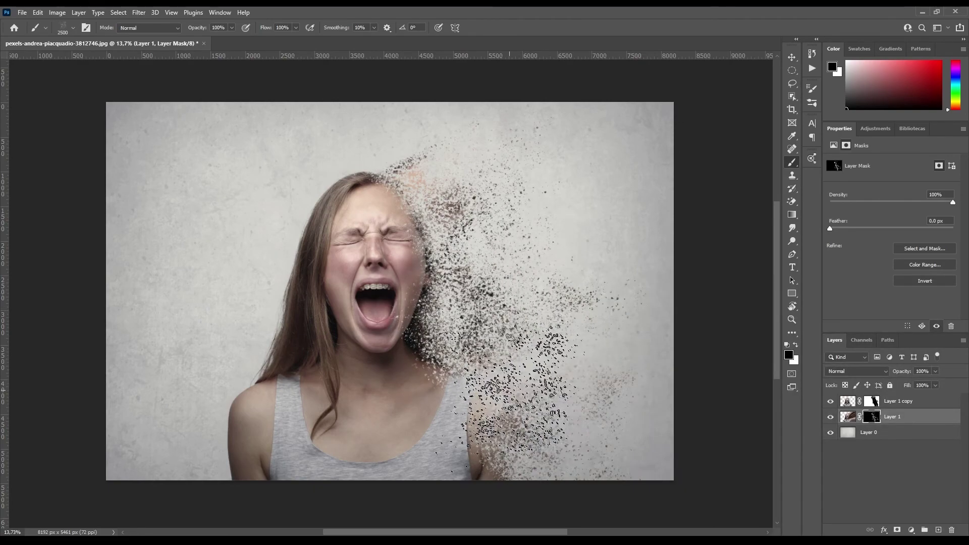